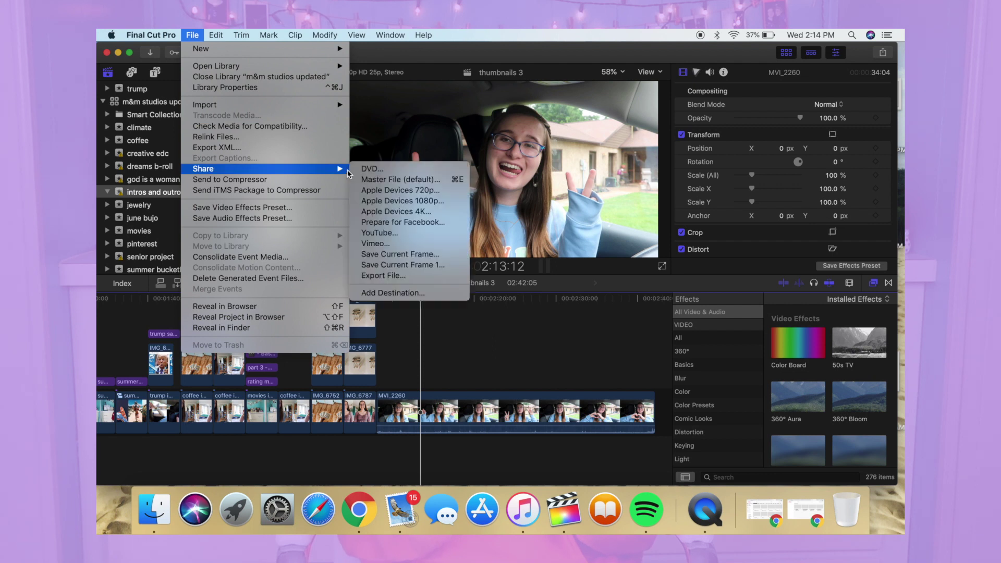
# Step: Save the current frame of MVI_2260 as a still image named "climate image" on the Desktop
pyautogui.click(396, 256)
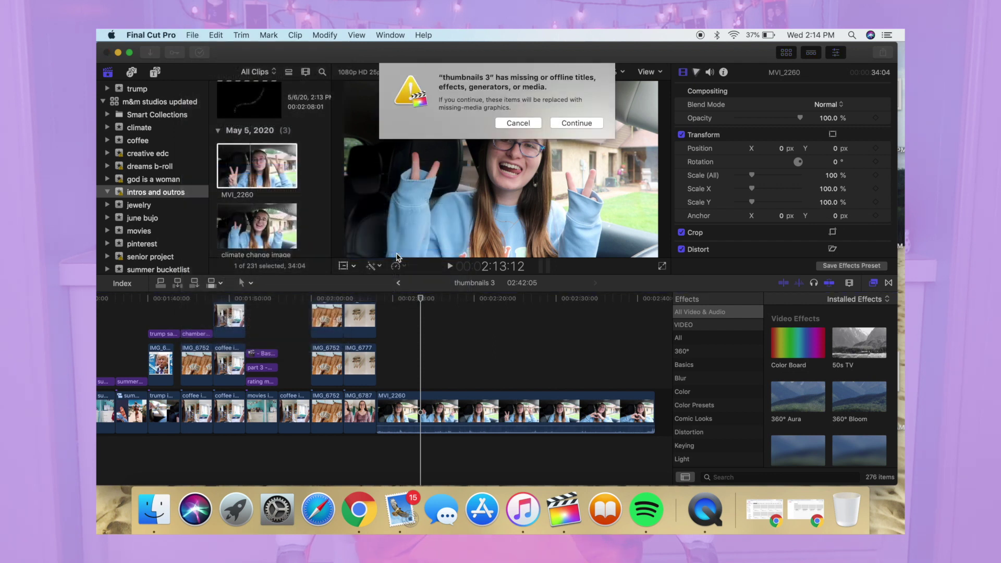
pyautogui.click(573, 123)
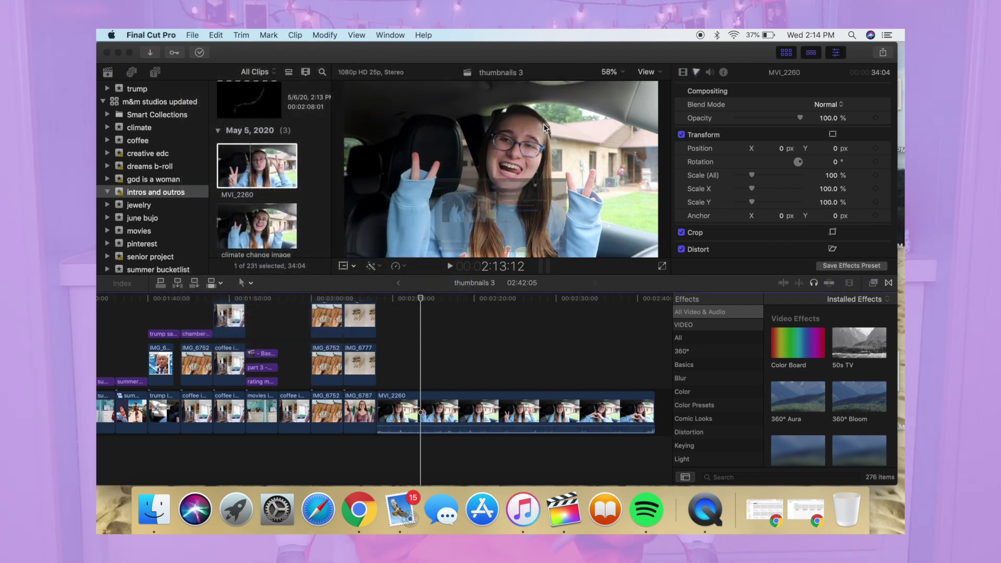
pyautogui.click(572, 138)
pyautogui.write('c')
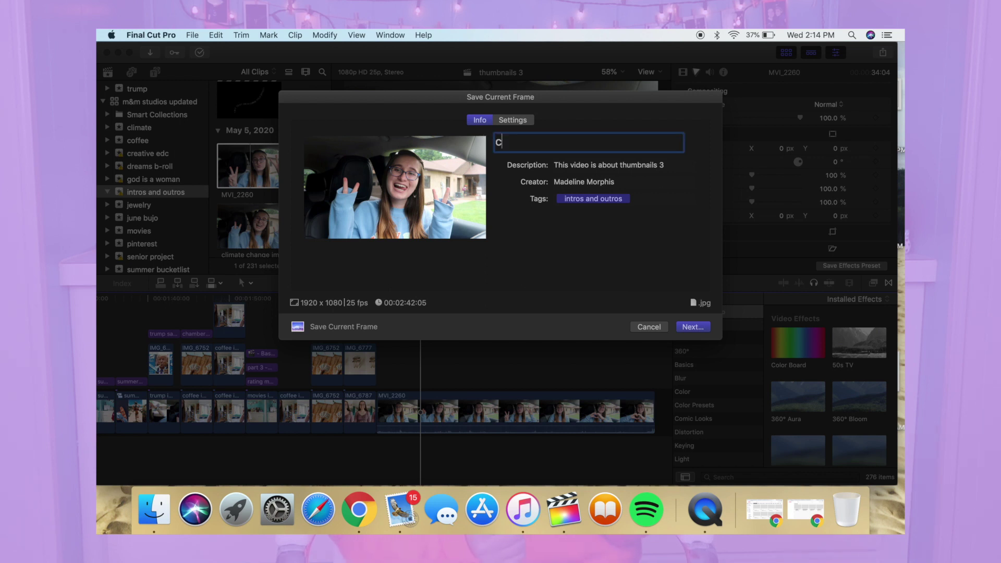
pyautogui.write('limate i')
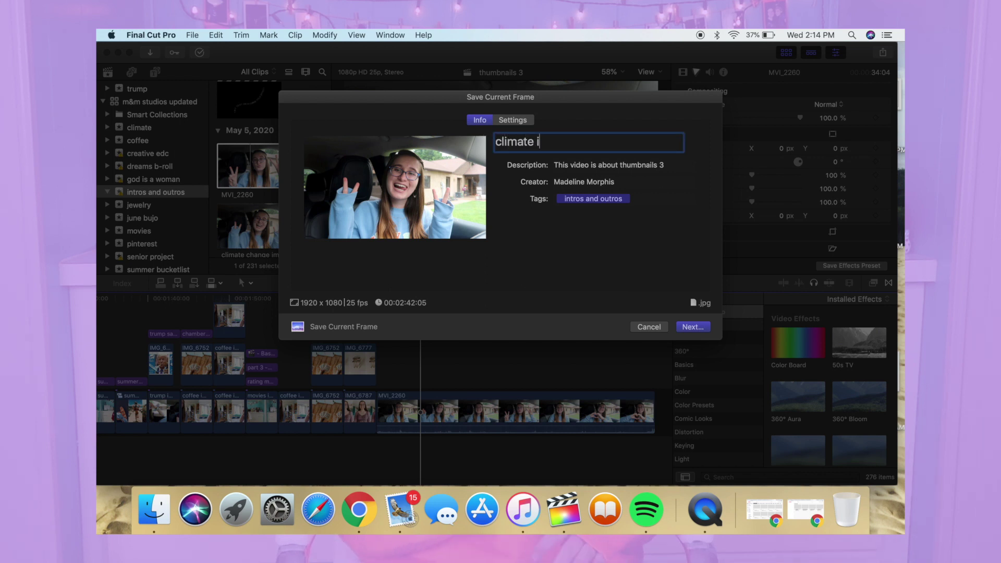
pyautogui.write('mage')
pyautogui.press('Return')
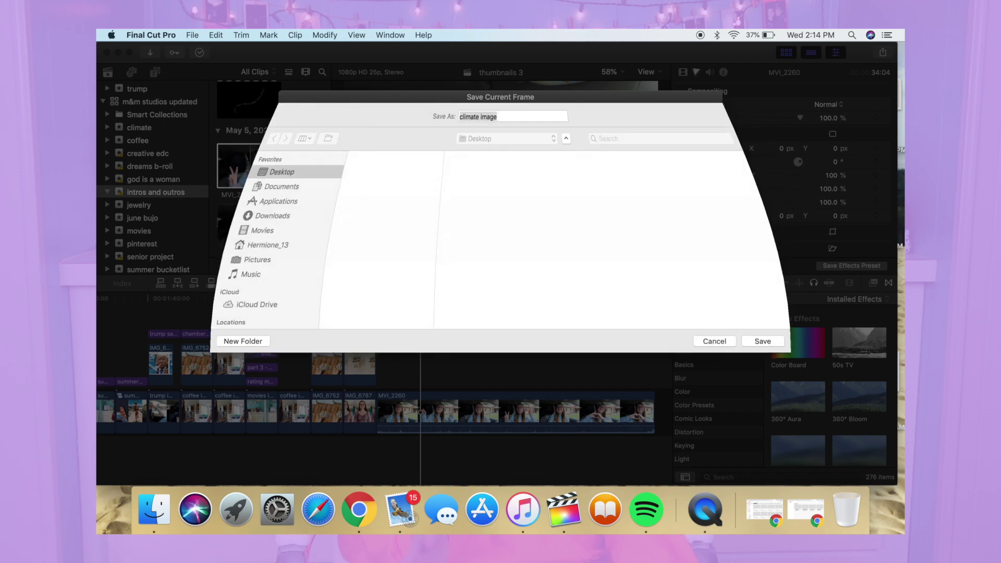
pyautogui.press('Return')
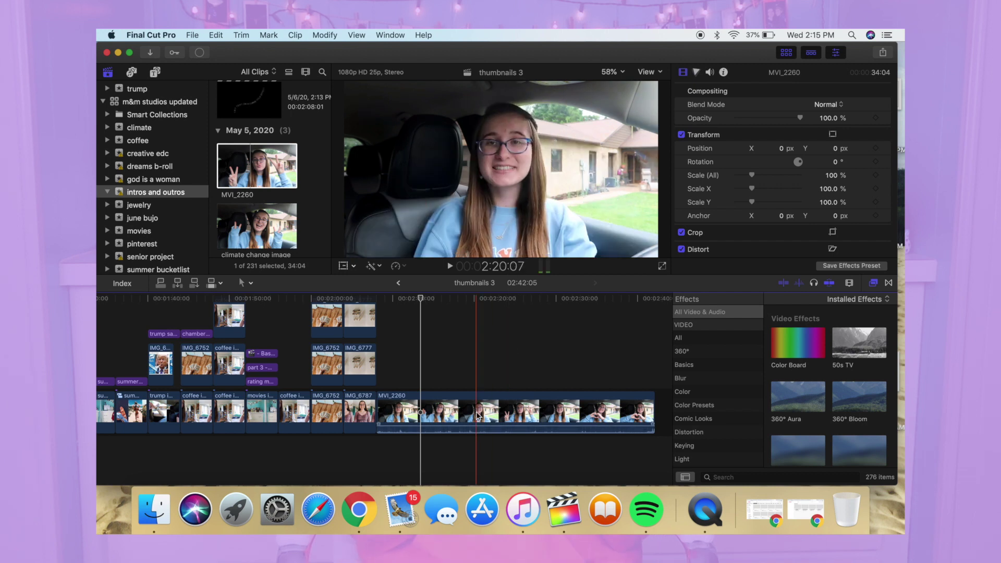
# Step: Replace the MVI_2260 clip at the end of the timeline with the exported climate image.jpg from the Desktop
pyautogui.click(445, 402)
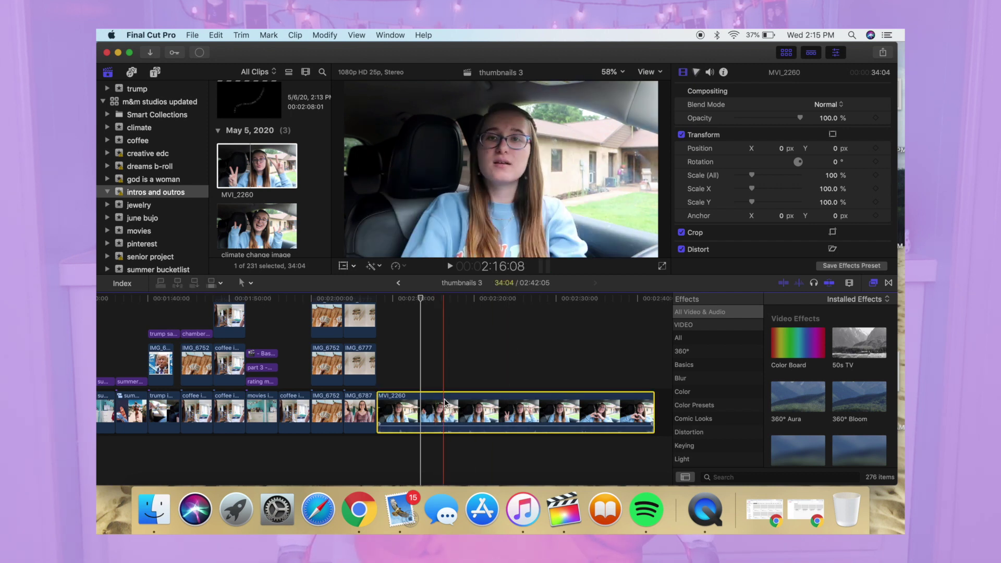
pyautogui.press('Delete')
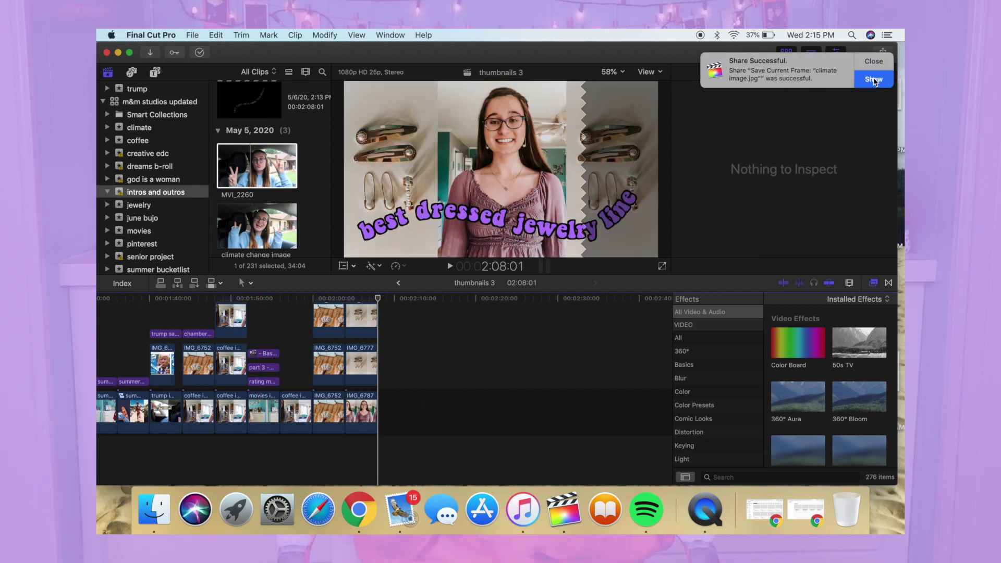
pyautogui.click(873, 80)
pyautogui.moveTo(530, 203); pyautogui.dragTo(406, 390)
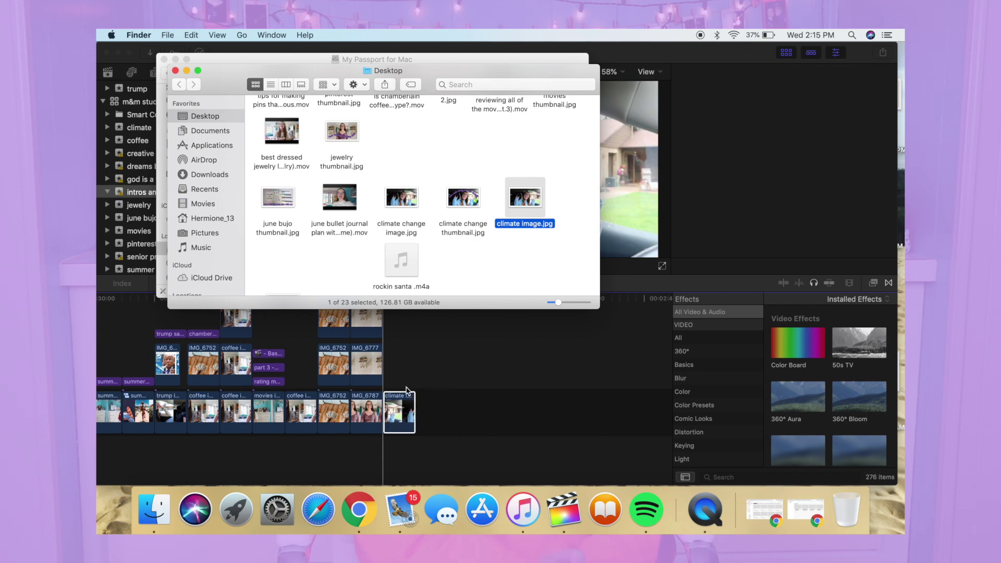
pyautogui.click(406, 390)
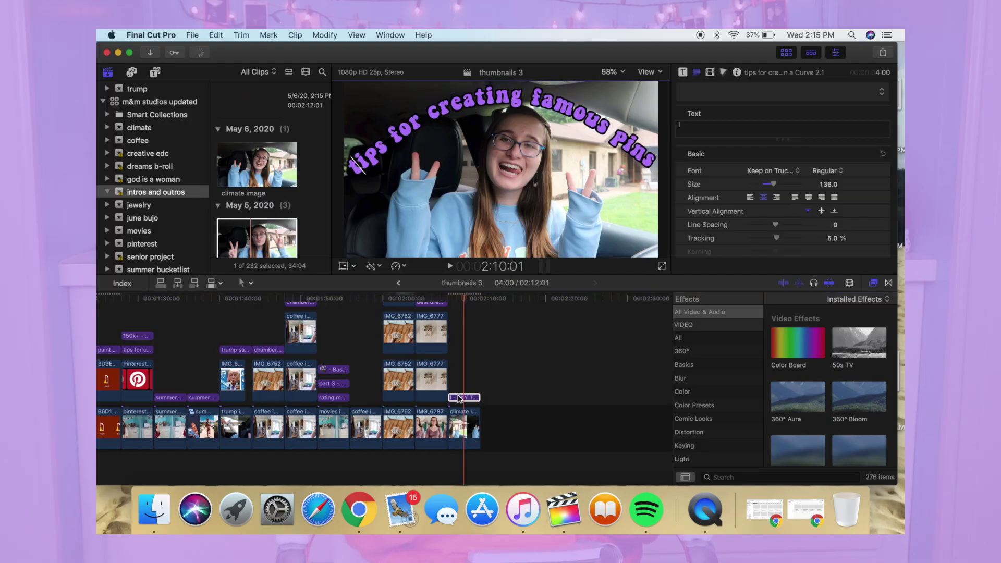
# Step: Change the curved title above the climate image to "let's talk about climate change"
pyautogui.write("let's")
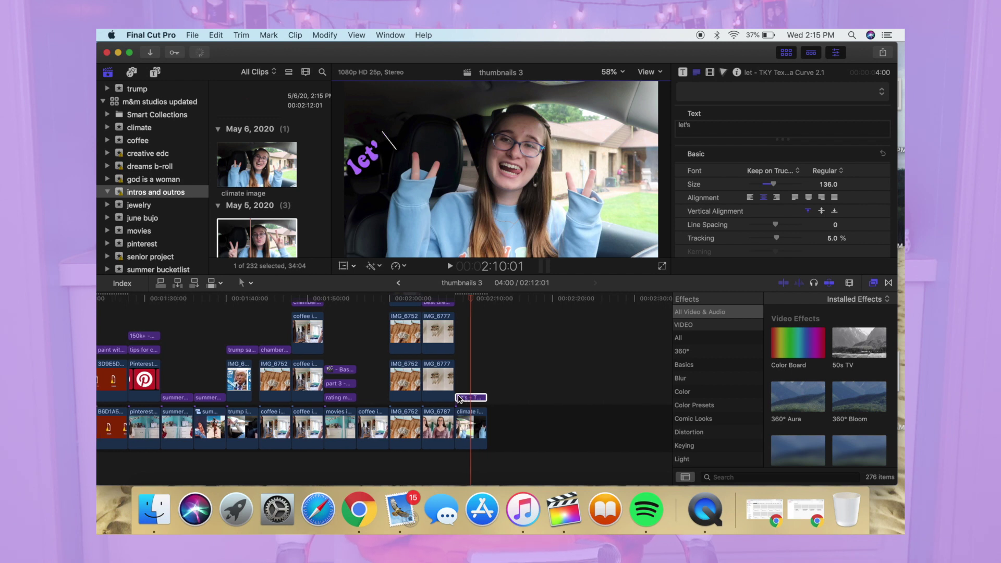
pyautogui.write(' talk')
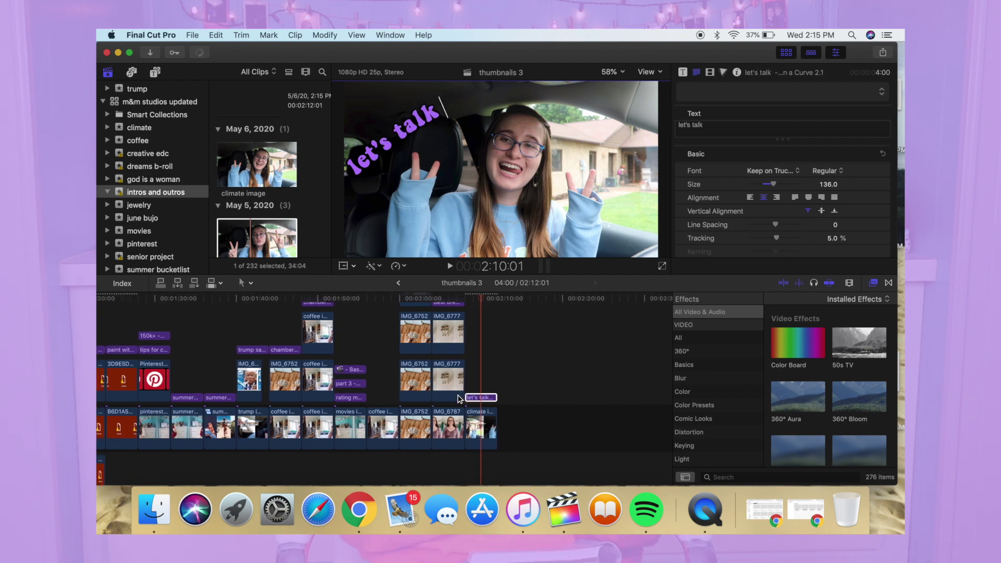
pyautogui.write(' about')
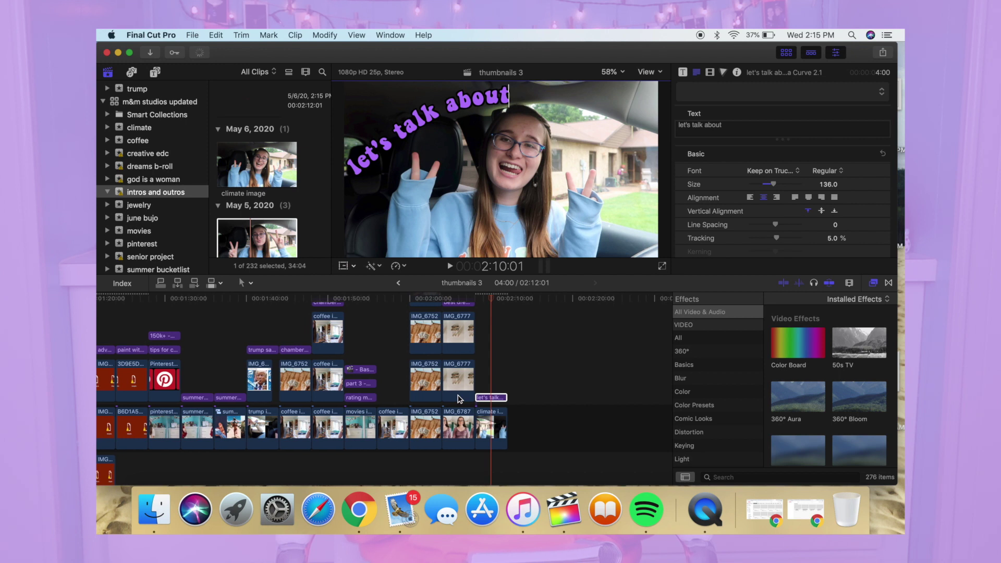
pyautogui.write(' climate')
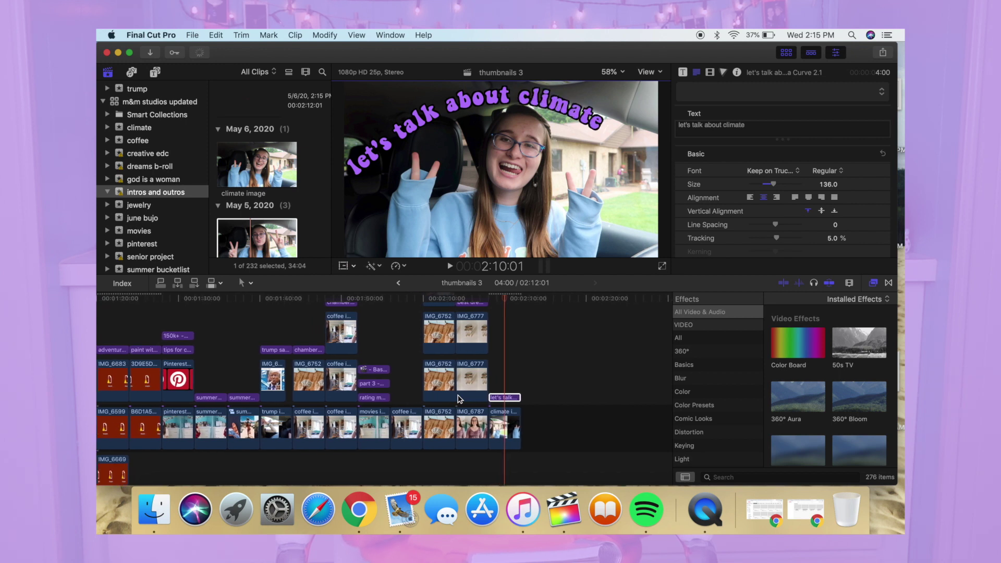
pyautogui.write(' change')
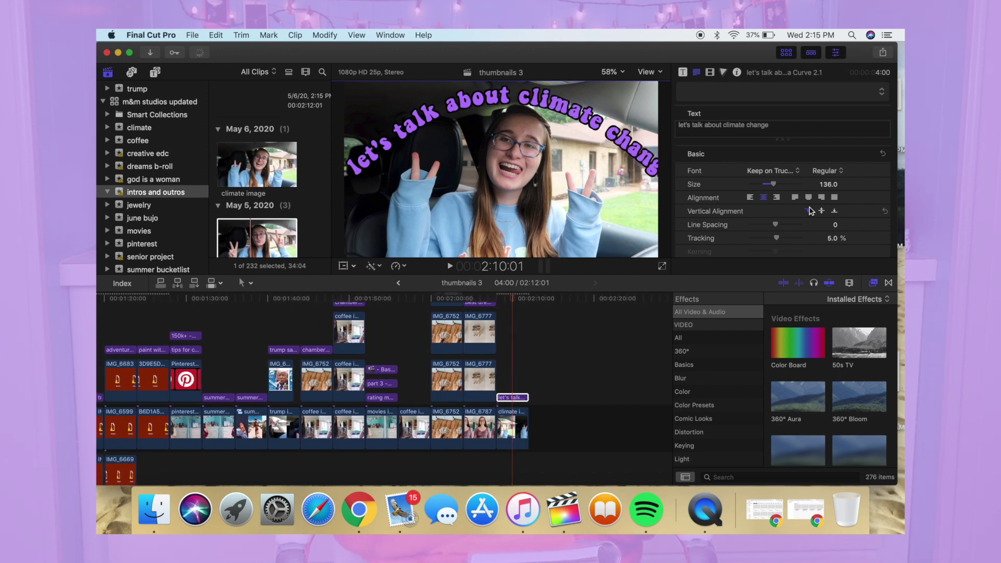
# Step: Set the curved title's text size to 127 and its path offset to 0.44 so it fits the frame
pyautogui.moveTo(773, 184); pyautogui.dragTo(774, 187)
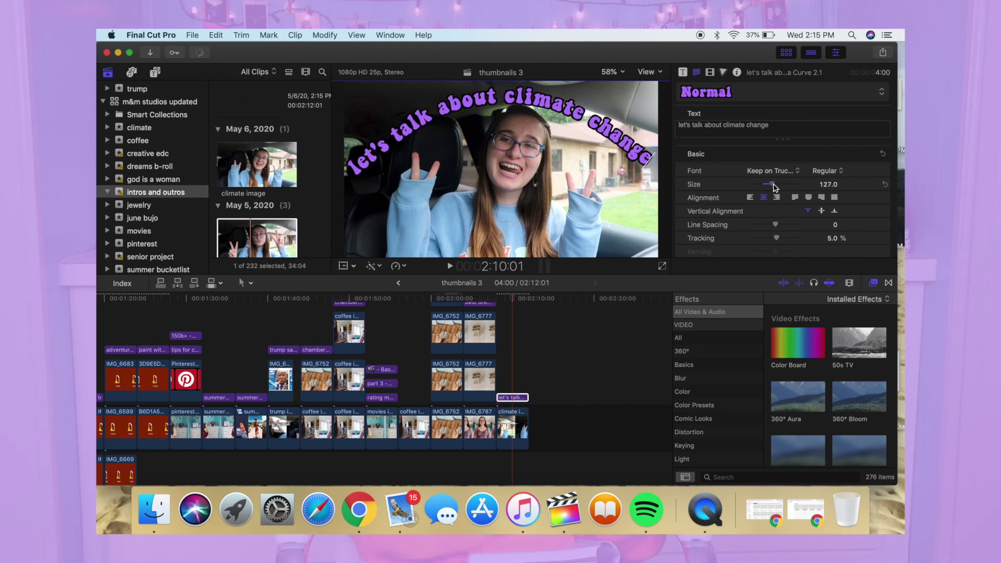
pyautogui.click(684, 74)
pyautogui.scroll(-3, 749, 187)
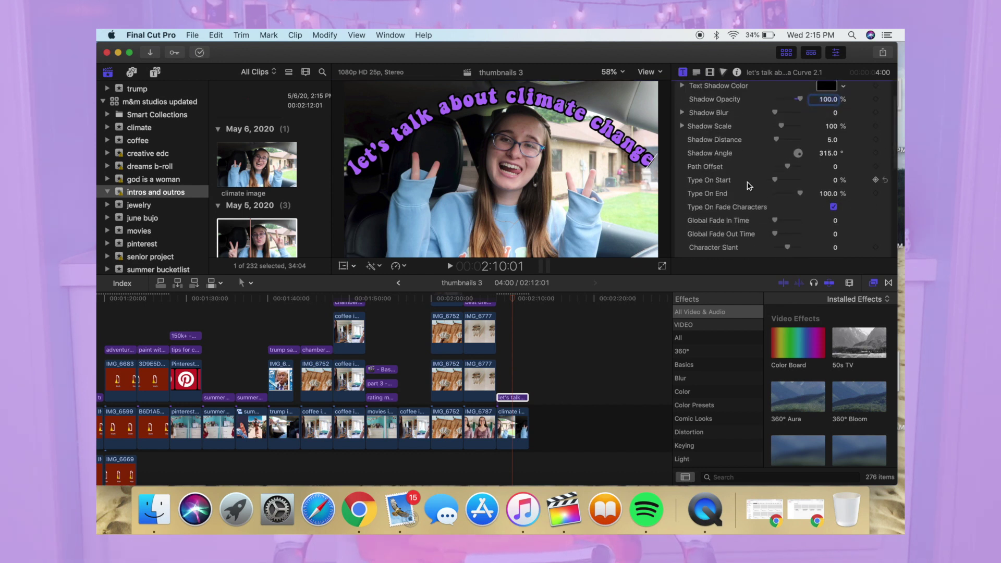
pyautogui.moveTo(789, 168); pyautogui.dragTo(788, 168)
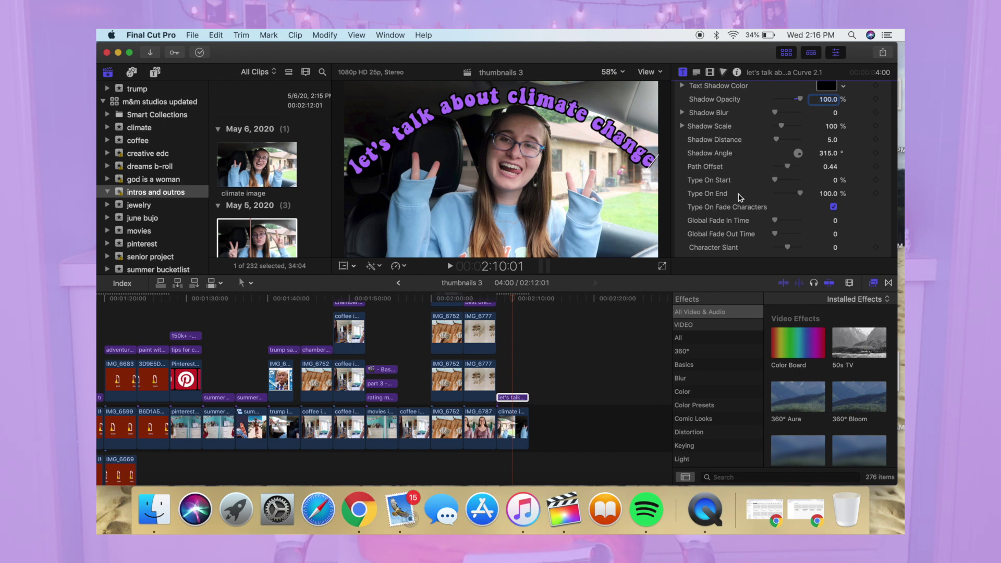
# Step: Raise the climate image's overall exposure slightly and adjust its overall saturation with a Color Board correction
pyautogui.click(513, 424)
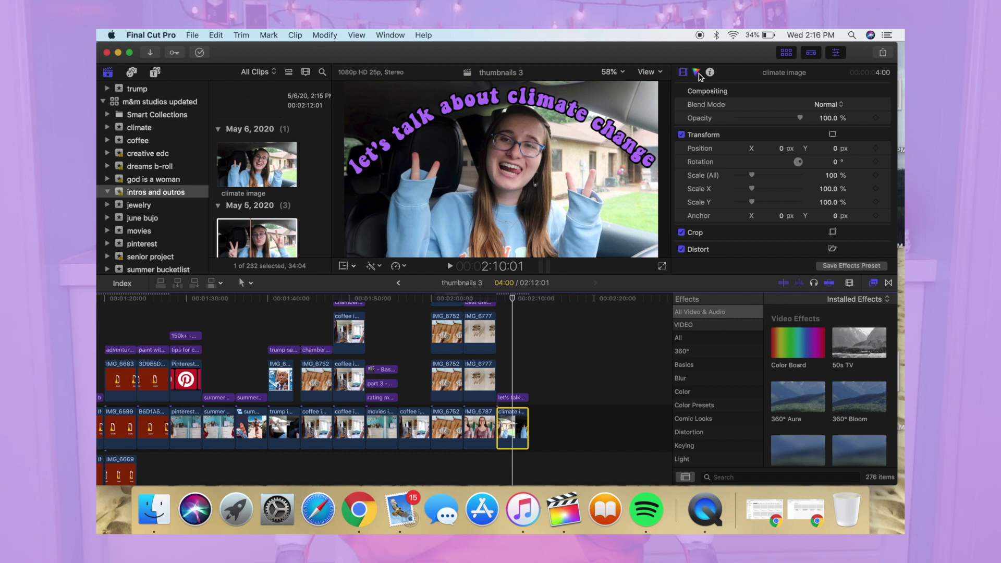
pyautogui.click(697, 73)
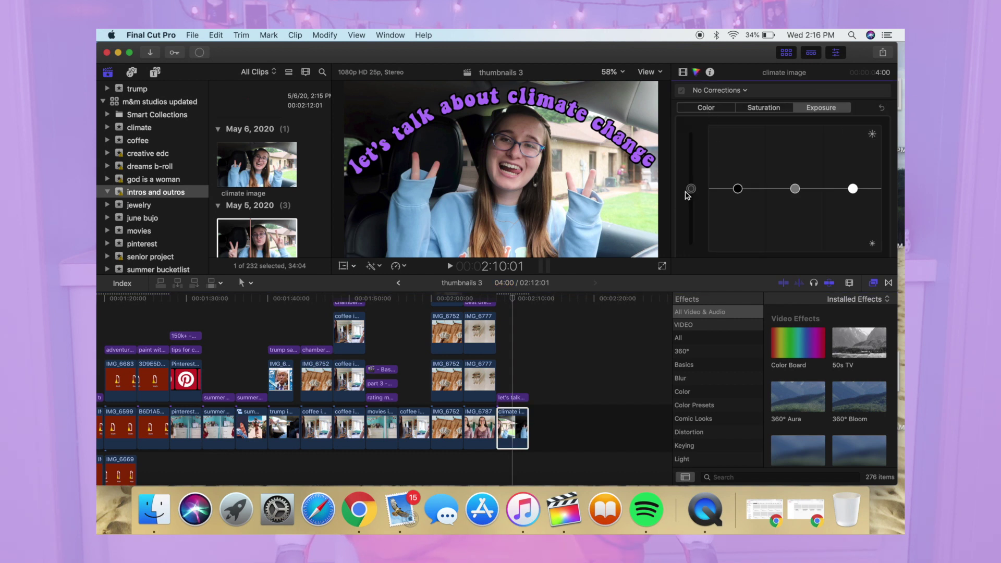
pyautogui.moveTo(691, 191); pyautogui.dragTo(691, 183)
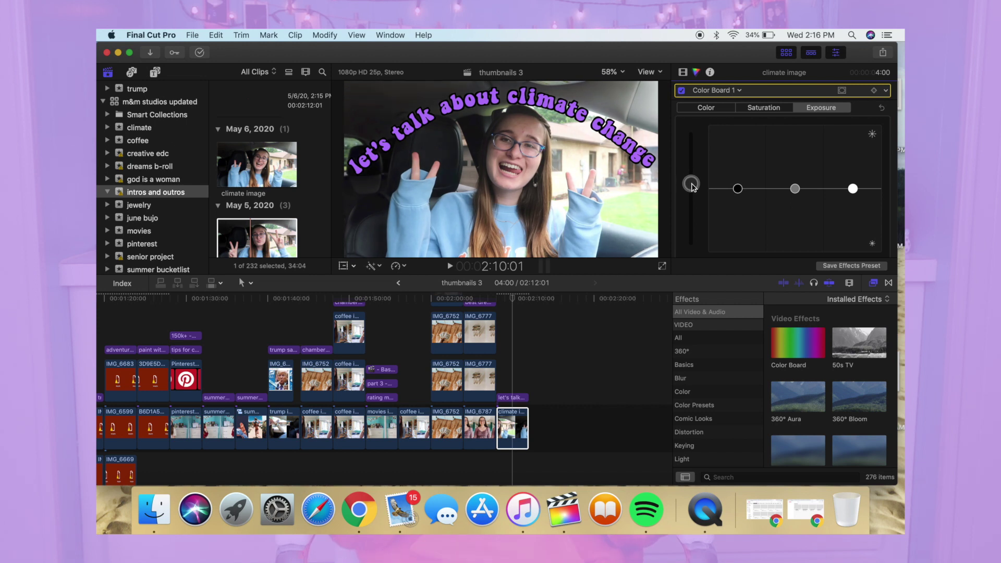
pyautogui.click(769, 108)
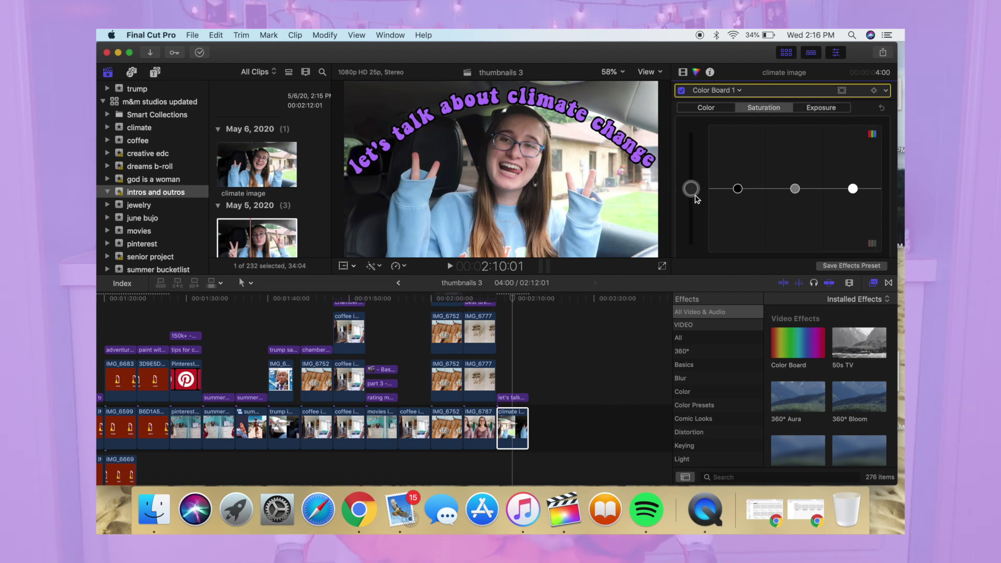
pyautogui.moveTo(693, 192); pyautogui.dragTo(695, 182)
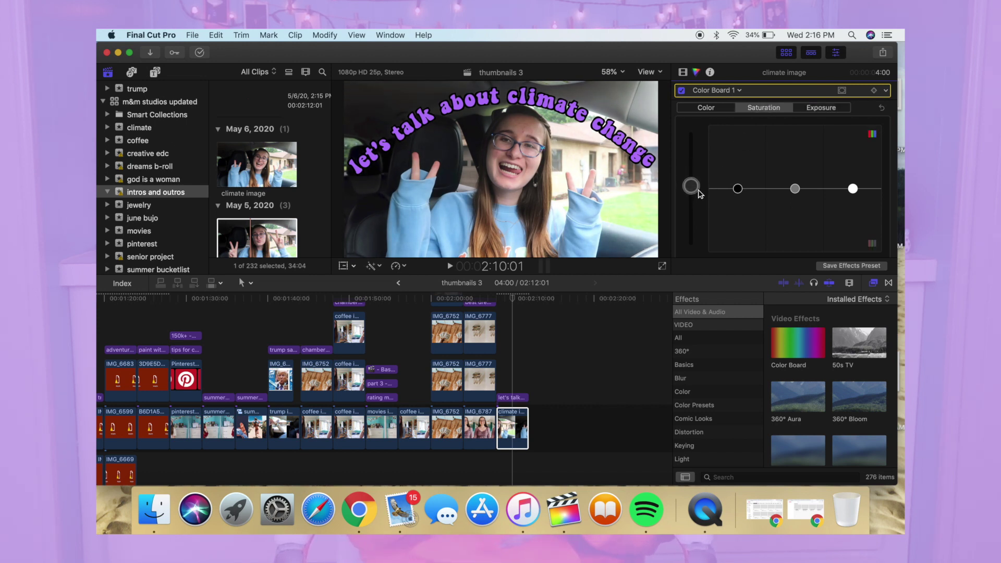
pyautogui.moveTo(702, 226); pyautogui.dragTo(696, 147)
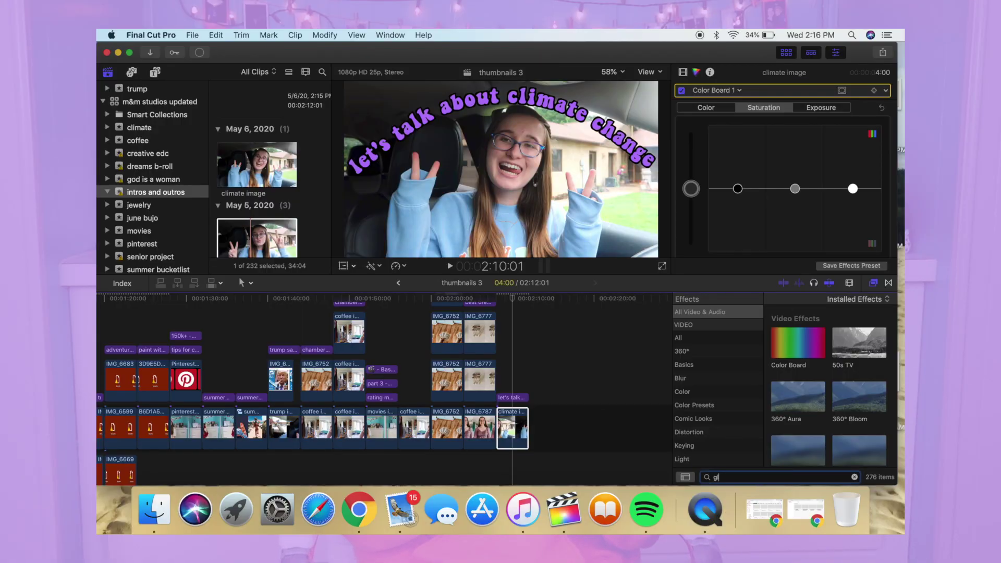
# Step: Search the effects for "glow", apply Glow to the climate image and set its amount to 14.09
pyautogui.write('ow')
pyautogui.moveTo(791, 341); pyautogui.dragTo(513, 431)
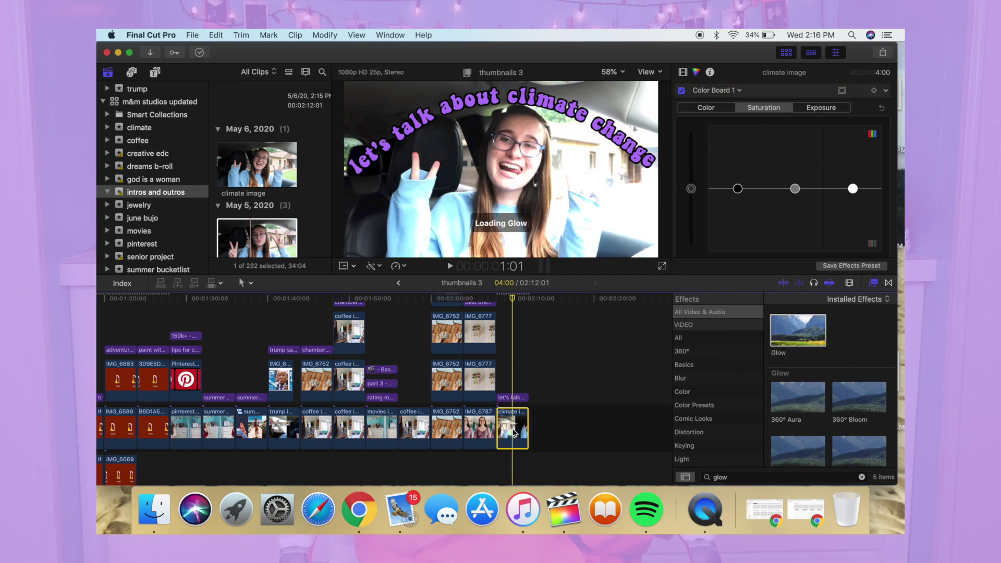
pyautogui.click(682, 72)
pyautogui.click(797, 135)
pyautogui.moveTo(797, 135); pyautogui.dragTo(747, 139)
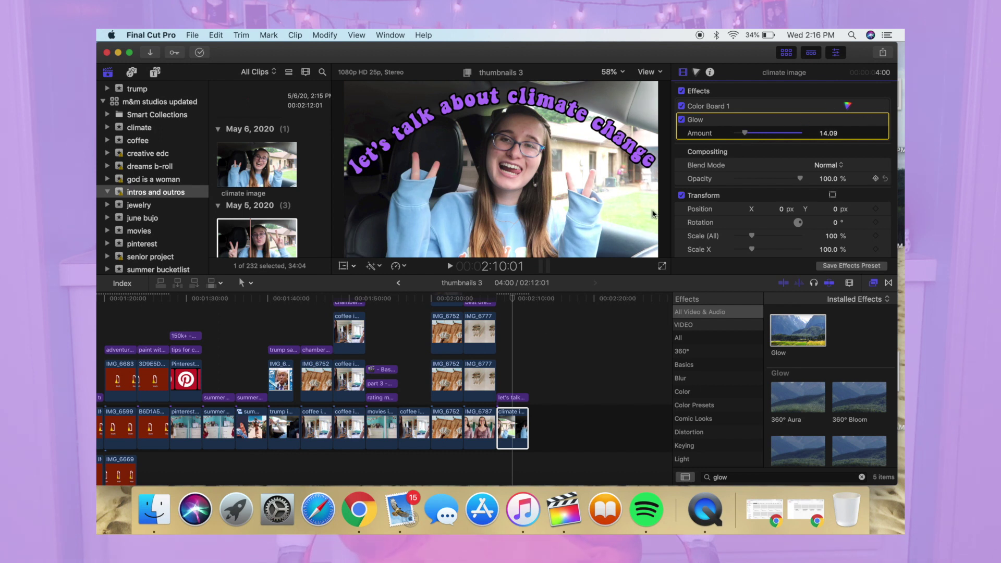
# Step: Select the climate image clip and start exporting its finished thumbnail frame with Save Current Frame 1, beginning to name it
pyautogui.click(518, 360)
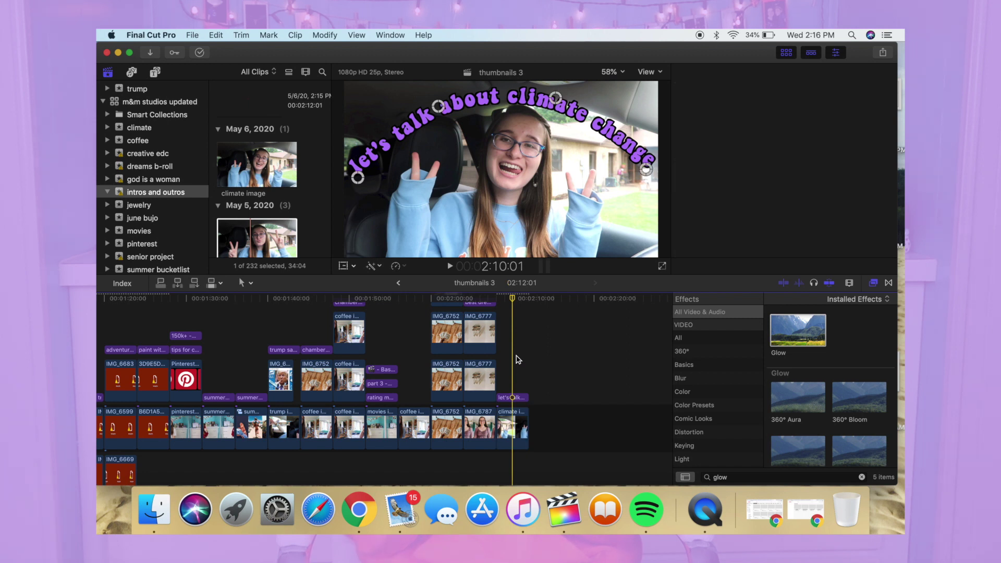
pyautogui.click(514, 395)
pyautogui.click(514, 428)
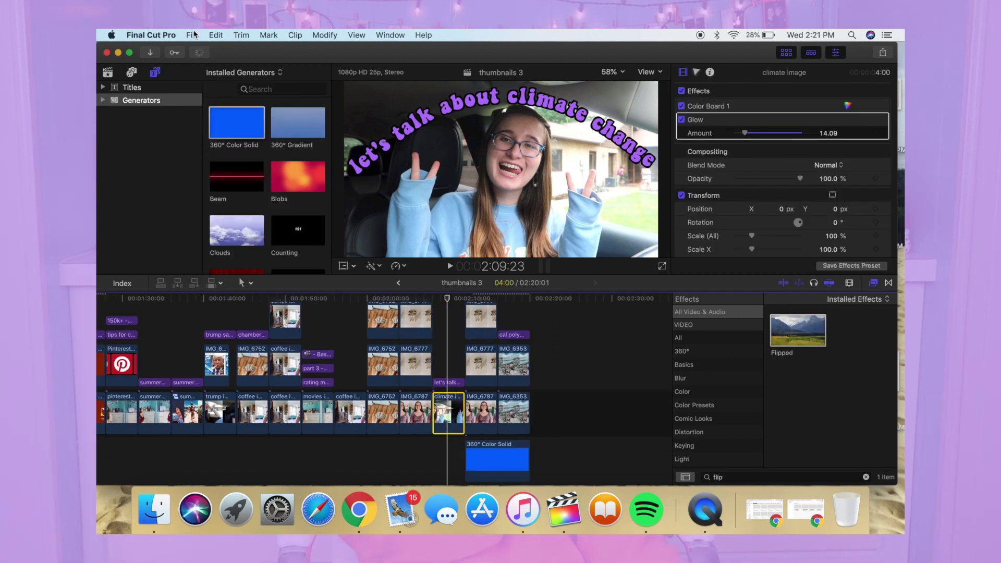
pyautogui.click(194, 35)
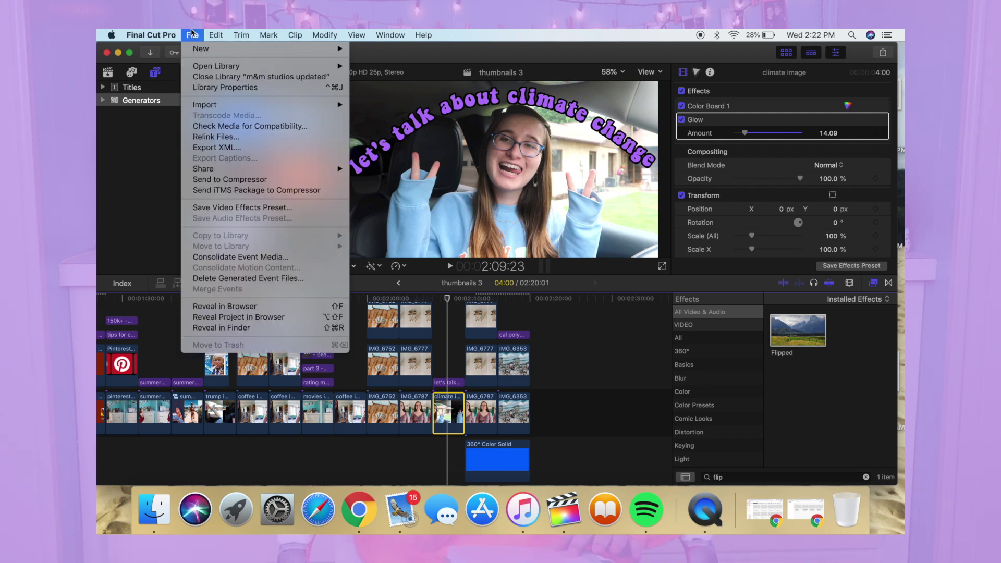
pyautogui.moveTo(257, 172)
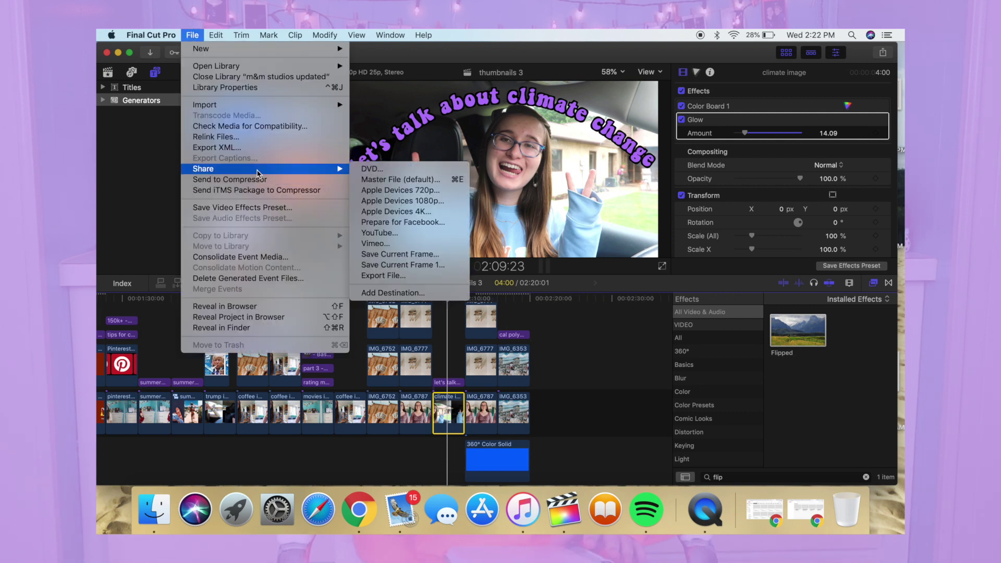
pyautogui.click(404, 264)
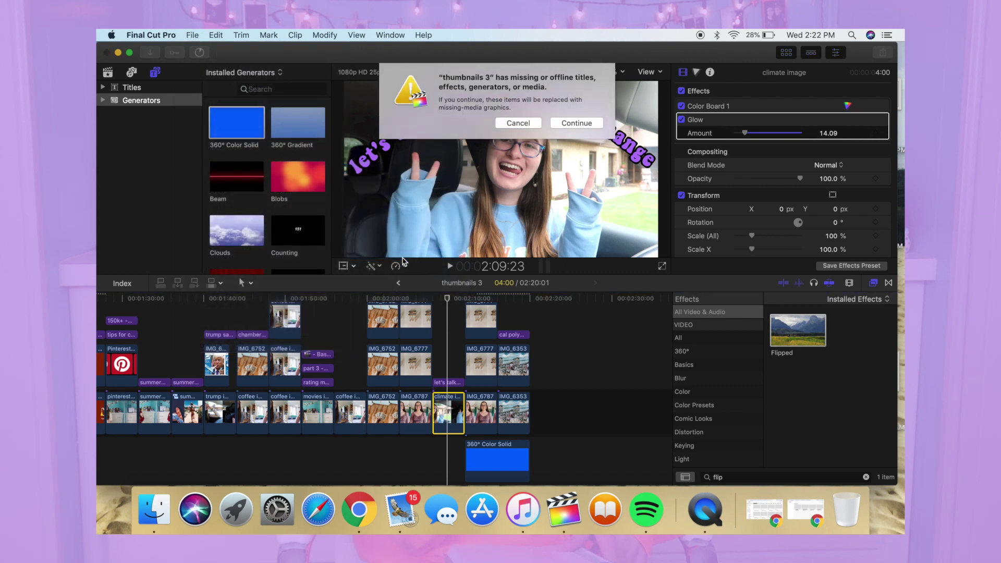
pyautogui.click(573, 124)
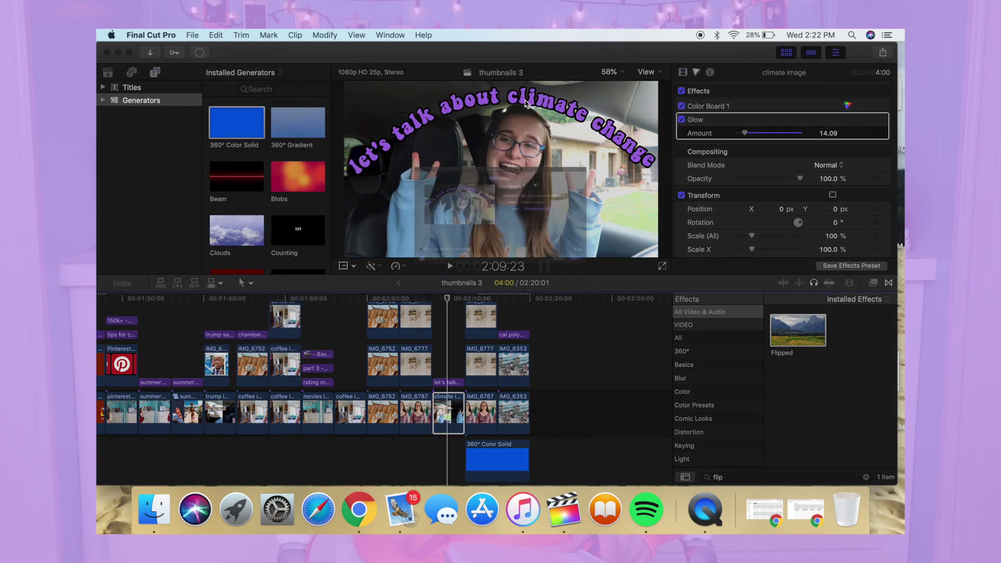
pyautogui.click(576, 144)
pyautogui.write('C')
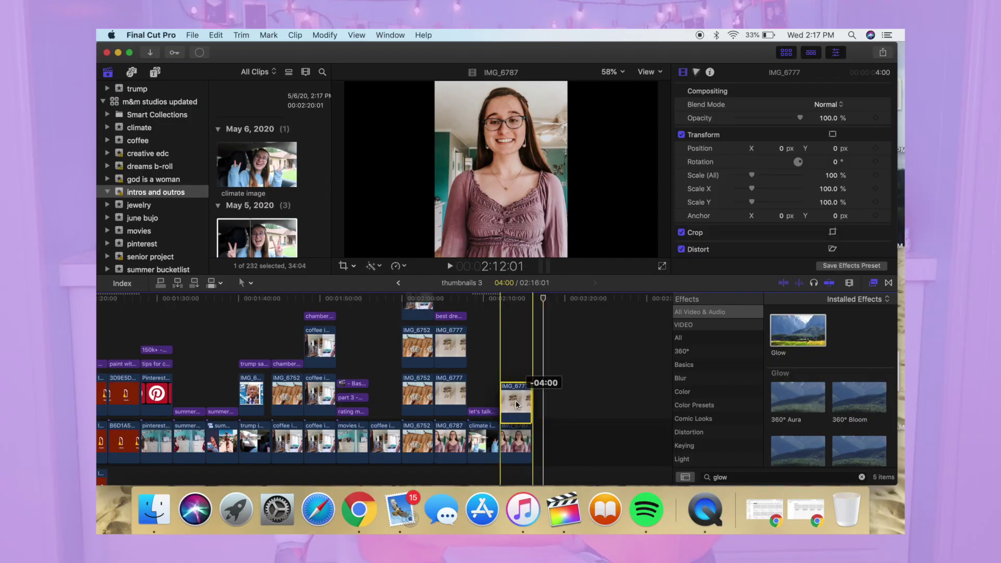
# Step: Paste another copy of IMG_6777 and stack it above the IMG_6777 layer over the last IMG_6787 clip
pyautogui.press('super+v')
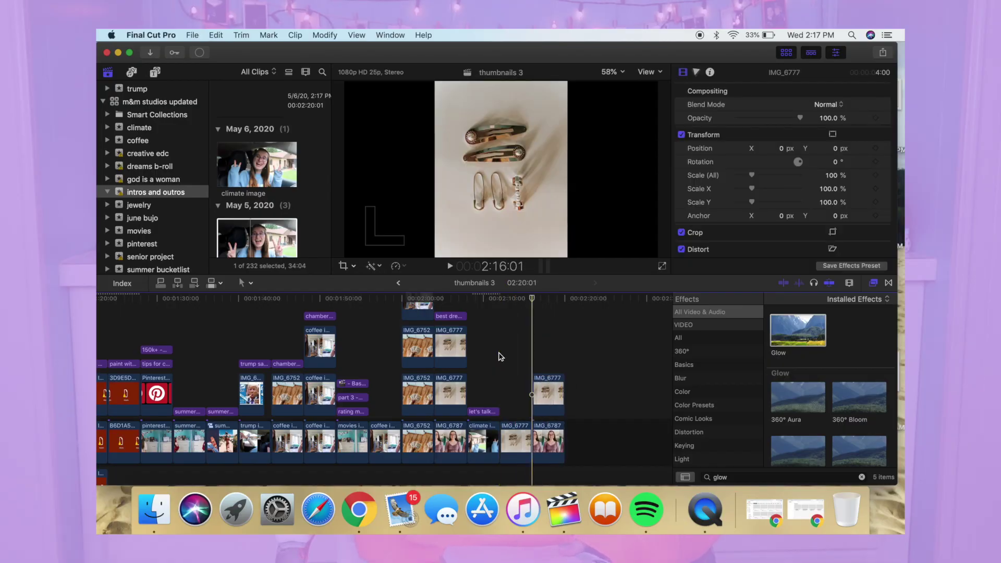
pyautogui.moveTo(511, 426); pyautogui.dragTo(517, 367)
pyautogui.click(515, 368)
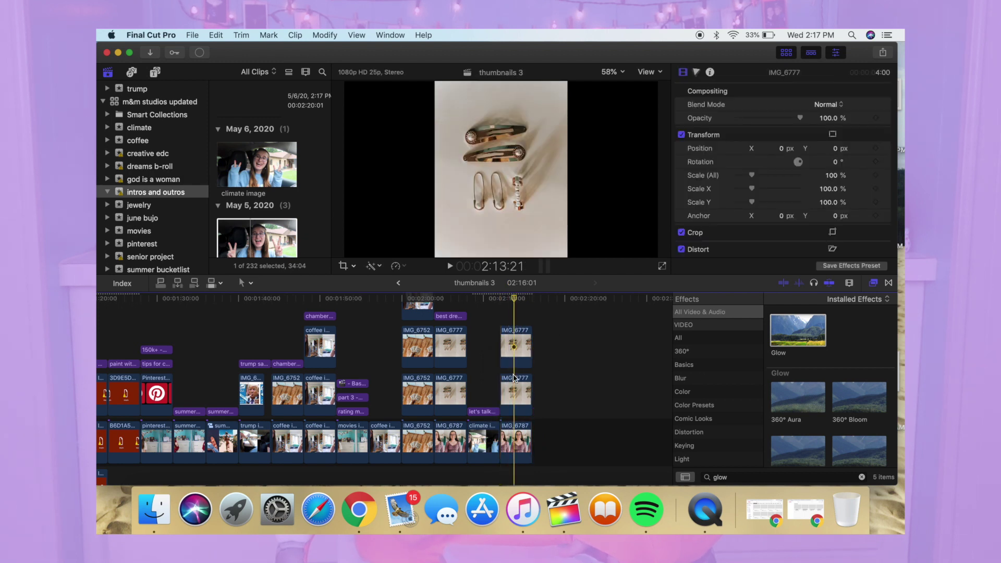
# Step: Transform the two IMG_6777 layers to flank the person, shifting the lower one left and setting the upper one's X position to 740.2 px
pyautogui.click(355, 266)
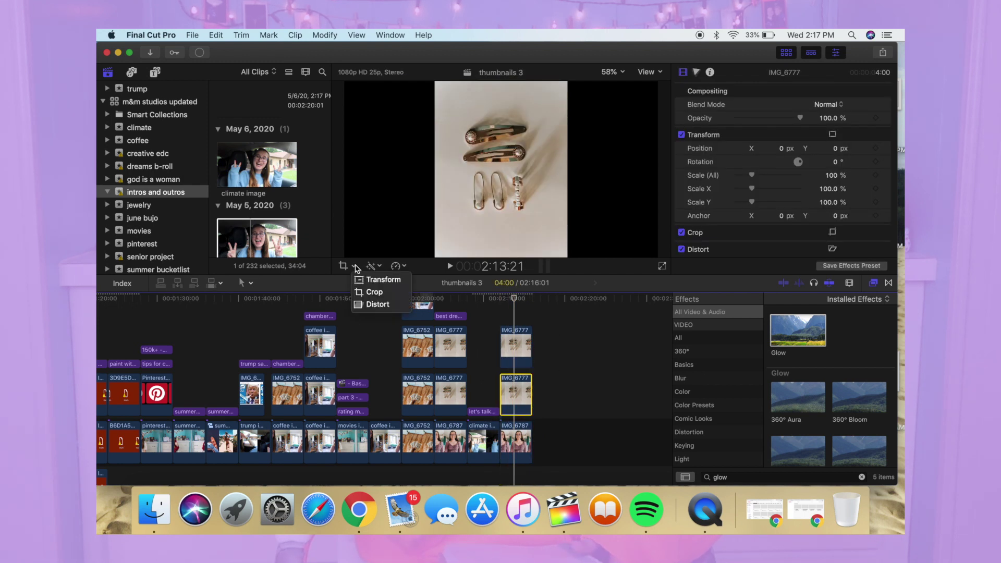
pyautogui.click(373, 281)
pyautogui.moveTo(501, 169); pyautogui.dragTo(387, 169)
pyautogui.click(514, 355)
pyautogui.moveTo(504, 167); pyautogui.dragTo(542, 167)
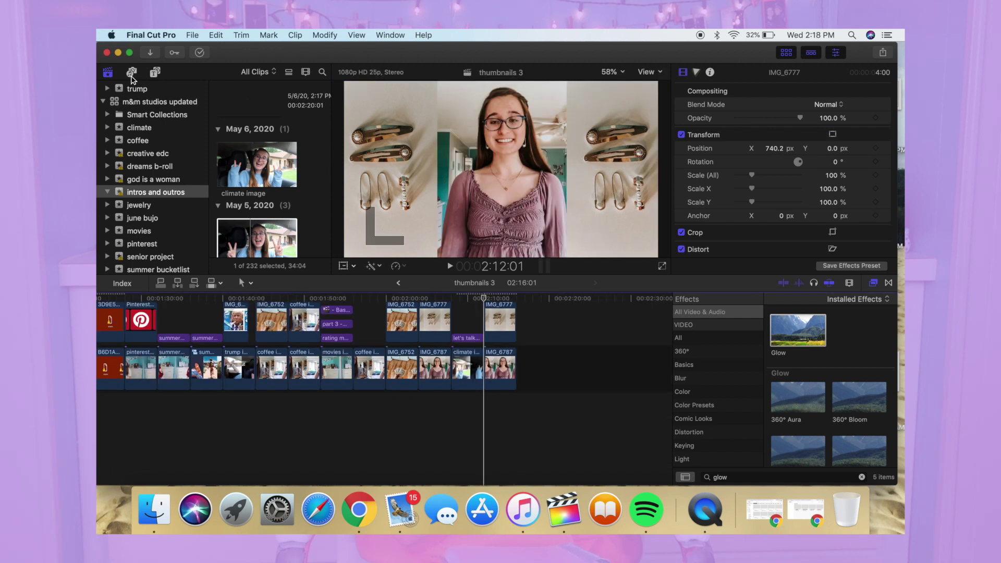
# Step: Add a 360° Color Solid generator beneath the last IMG_6787 clip, starting at 2:12:01
pyautogui.click(132, 73)
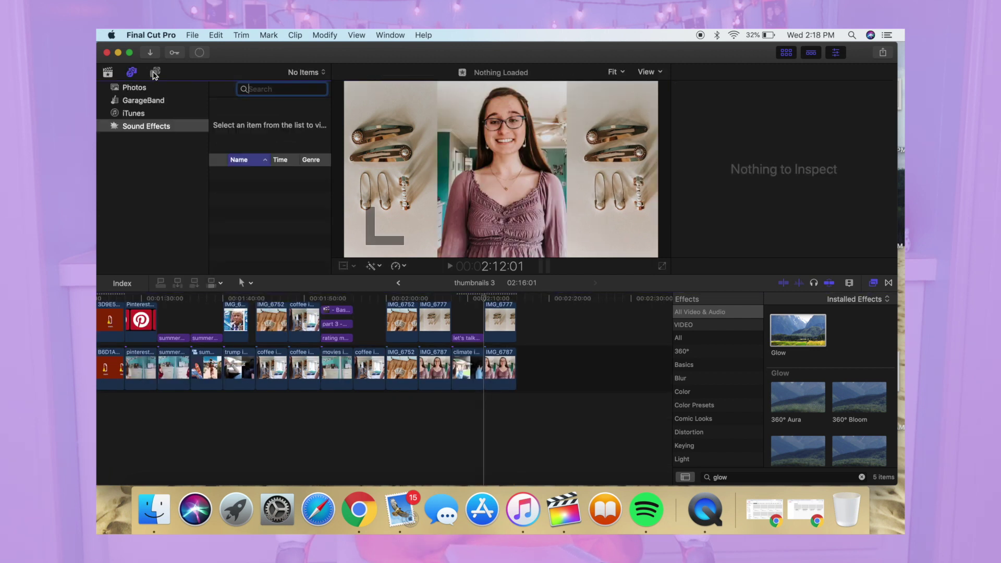
pyautogui.click(154, 73)
pyautogui.click(168, 101)
pyautogui.moveTo(241, 126); pyautogui.dragTo(484, 409)
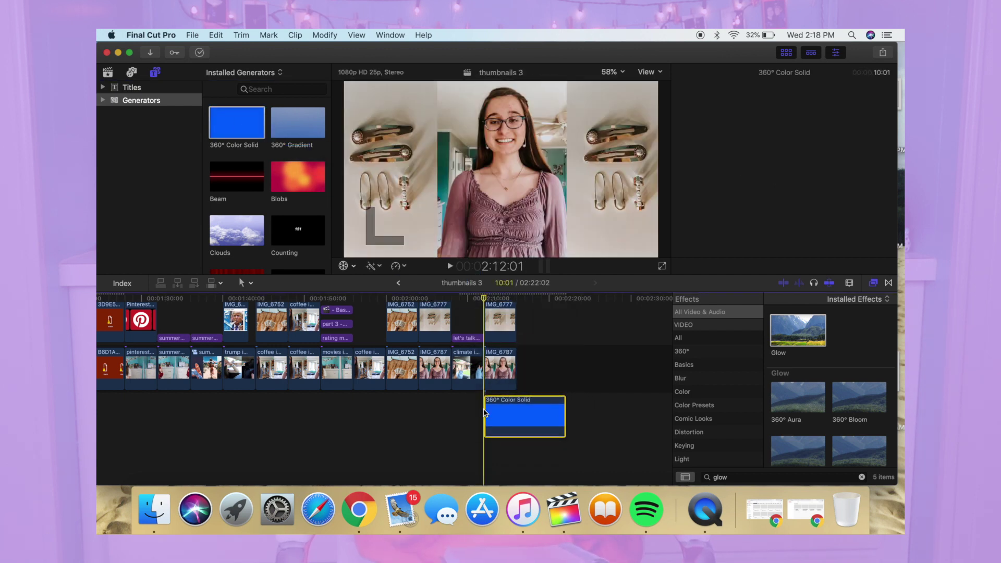
# Step: Add the curved "best dressed jewelry line" title above the IMG_6777 layers of the last IMG_6787 stack
pyautogui.click(484, 337)
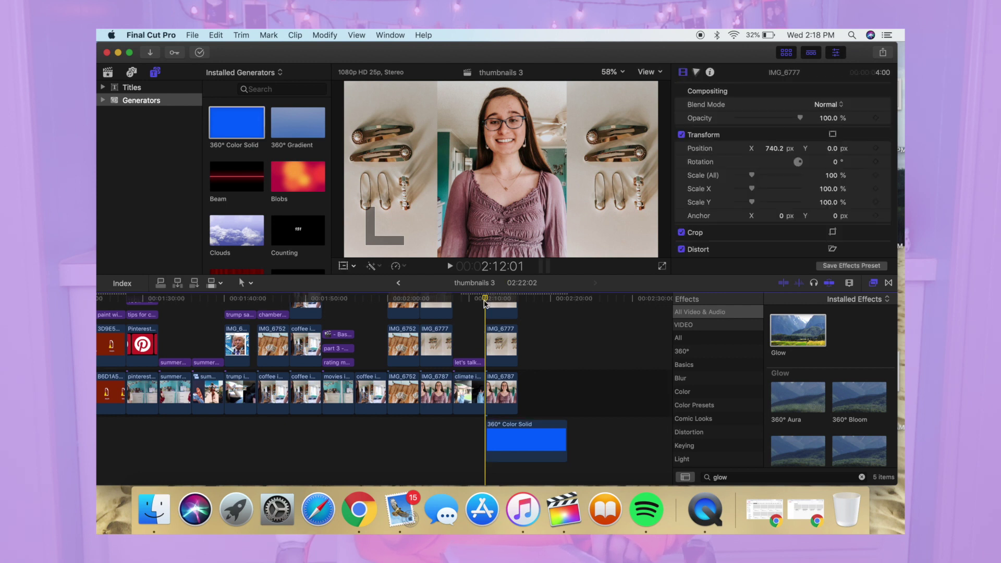
pyautogui.scroll(1, 500, 317)
pyautogui.scroll(3, 499, 323)
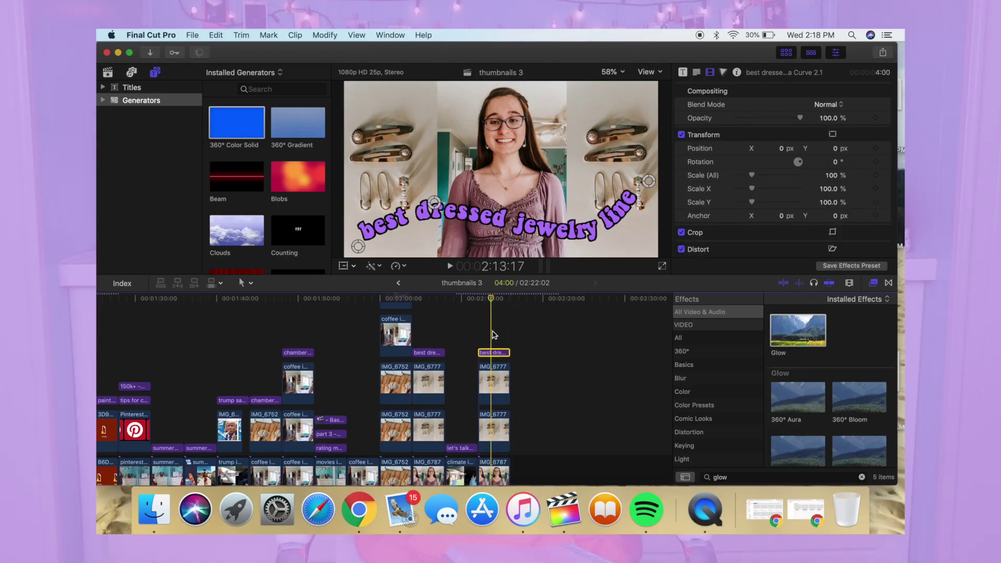
# Step: Stack a pasted copy of IMG_6353 above the original and apply the Flipped effect to the copy
pyautogui.scroll(-3, 495, 332)
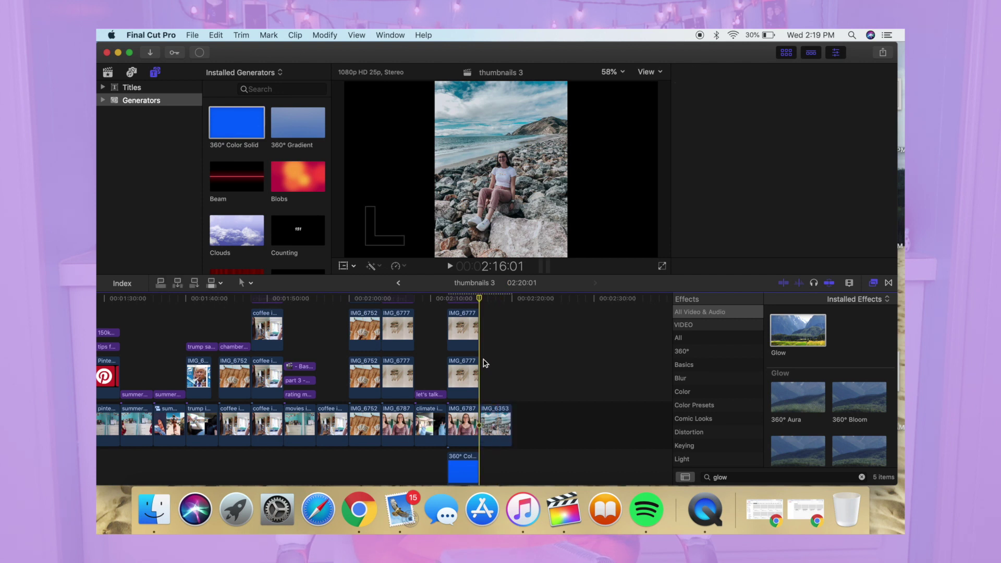
pyautogui.press('super+v')
pyautogui.moveTo(494, 417); pyautogui.dragTo(493, 369)
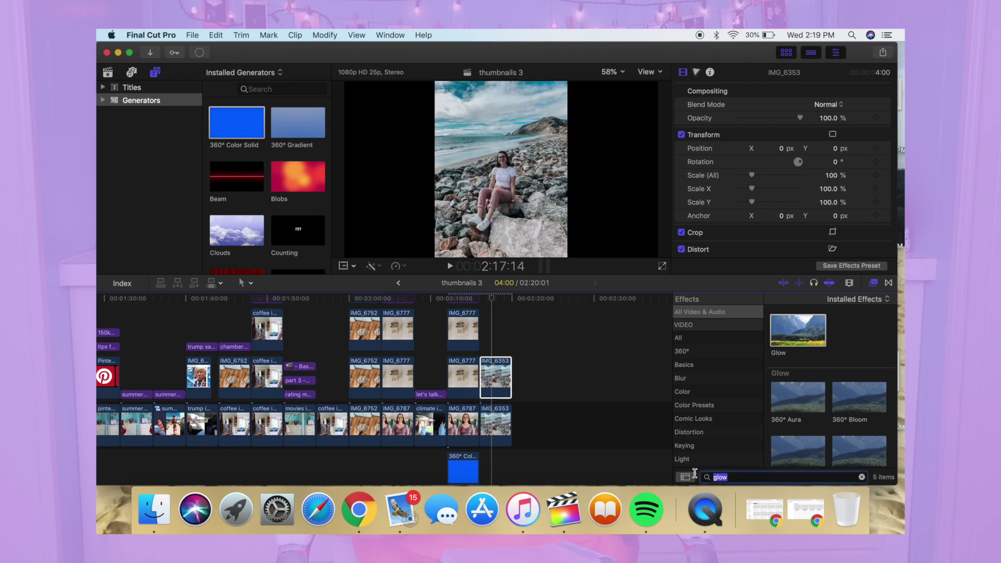
pyautogui.write('flip')
pyautogui.moveTo(787, 329); pyautogui.dragTo(499, 369)
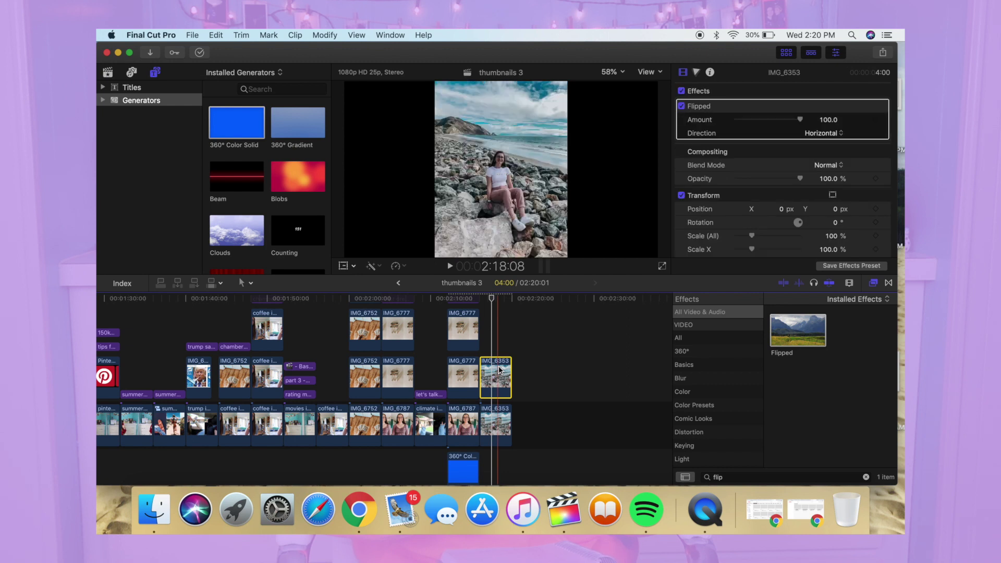
# Step: Move the upper IMG_6353 layer right to X 535.2 px, and shift the lower one left and enlarge it to close the gap
pyautogui.click(353, 266)
pyautogui.click(373, 282)
pyautogui.moveTo(504, 177); pyautogui.dragTo(589, 169)
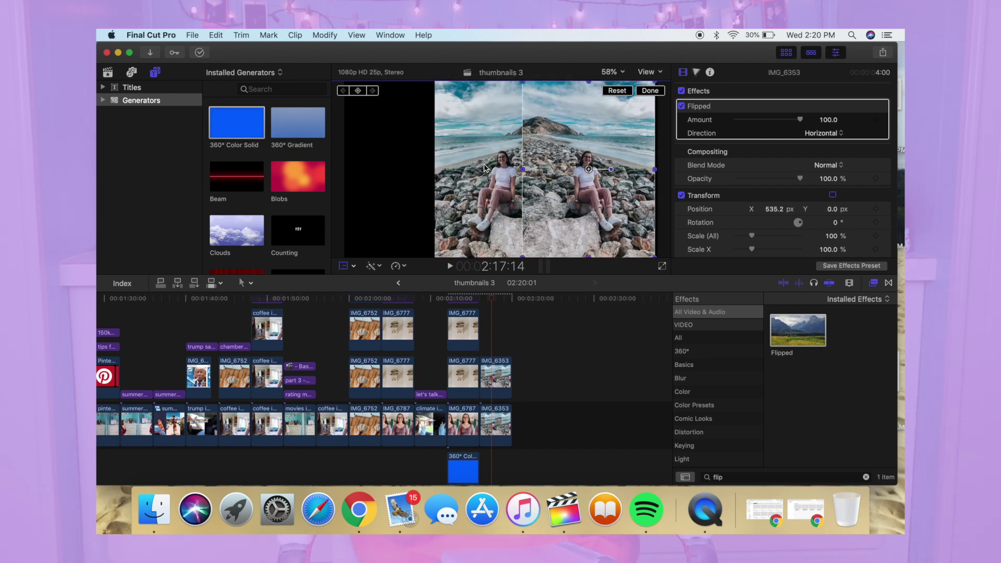
pyautogui.click(495, 415)
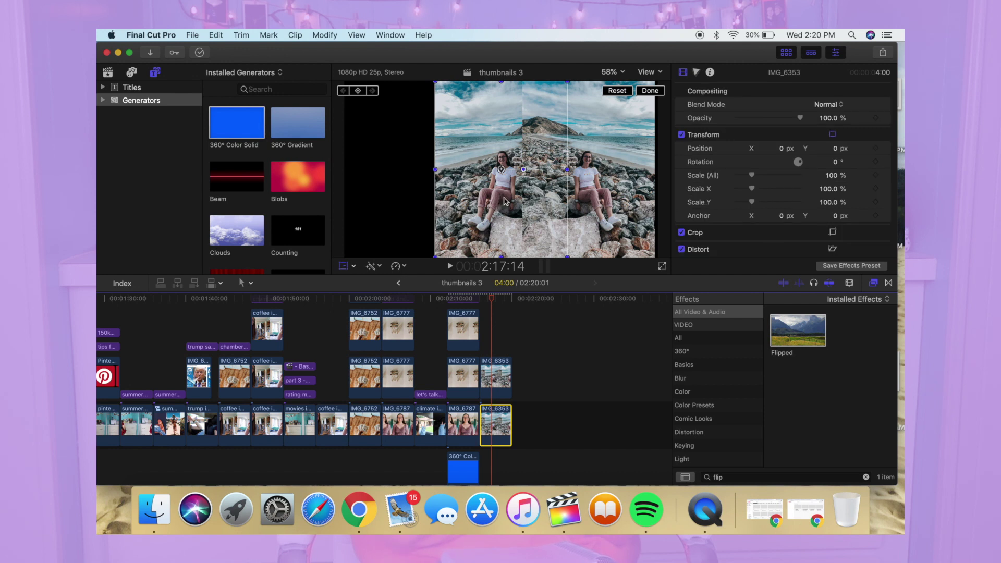
pyautogui.moveTo(500, 167); pyautogui.dragTo(436, 166)
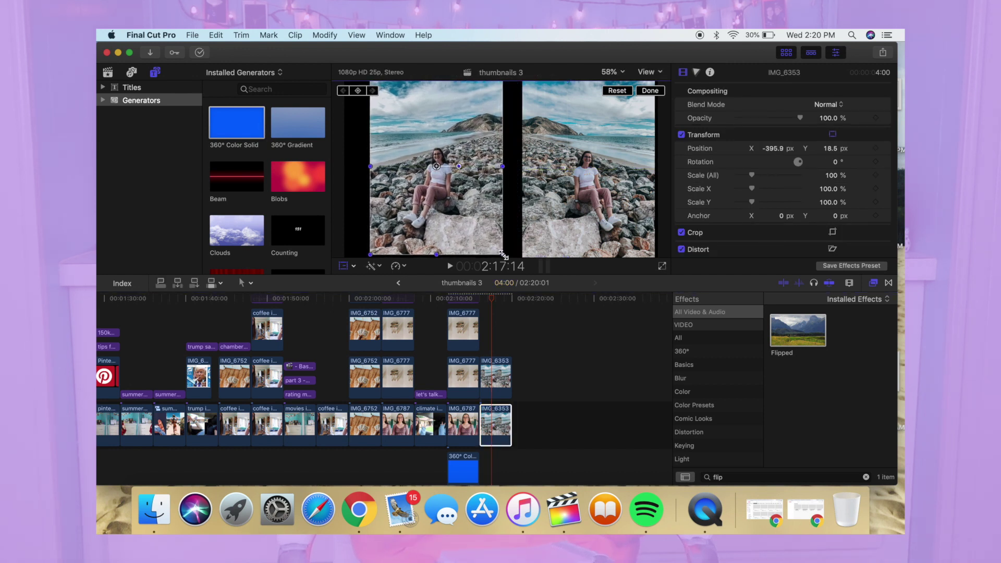
pyautogui.moveTo(505, 254); pyautogui.dragTo(524, 267)
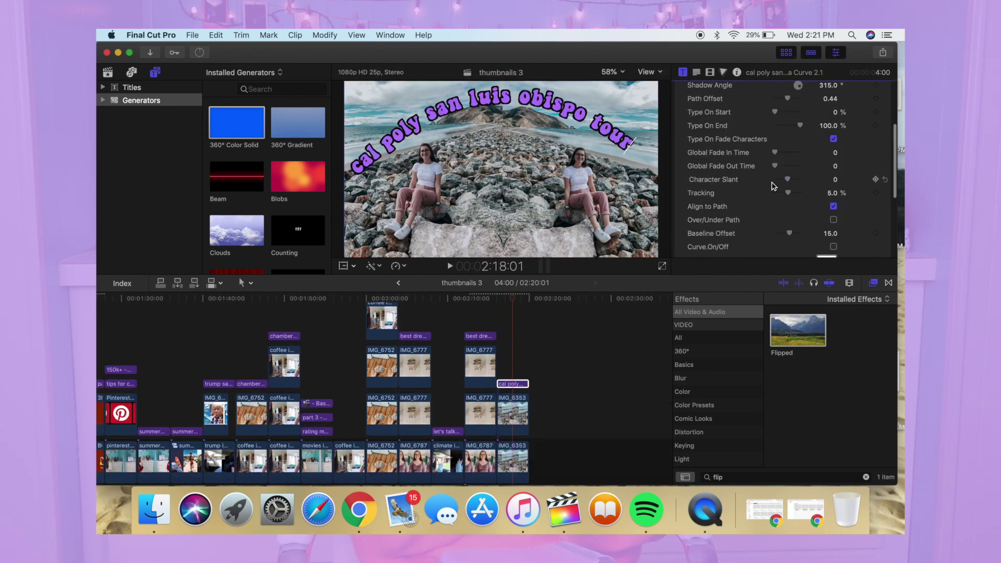
# Step: Increase the Path Offset of the "cal poly san luis obispo tour" title slightly
pyautogui.scroll(1, 773, 186)
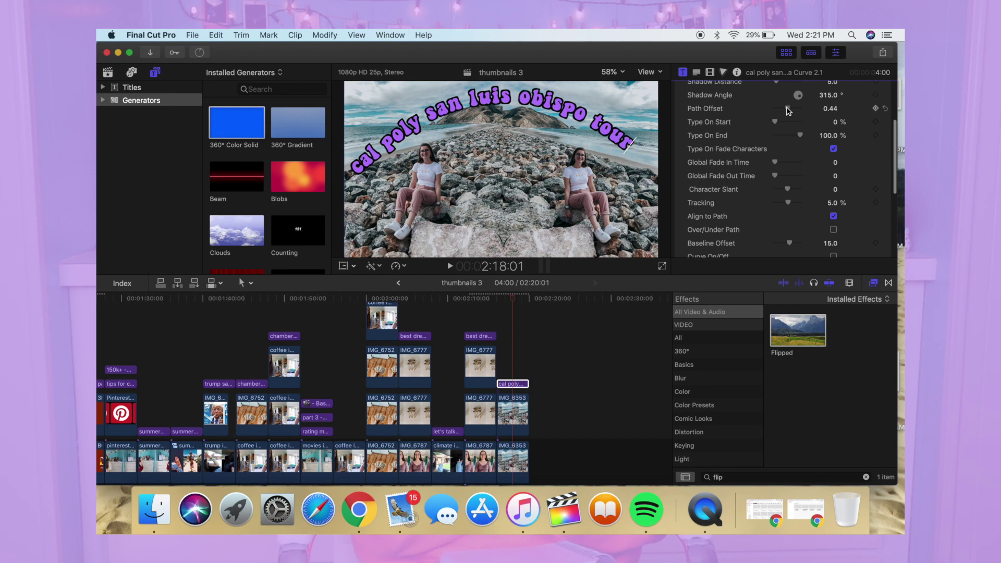
pyautogui.moveTo(790, 111); pyautogui.dragTo(793, 111)
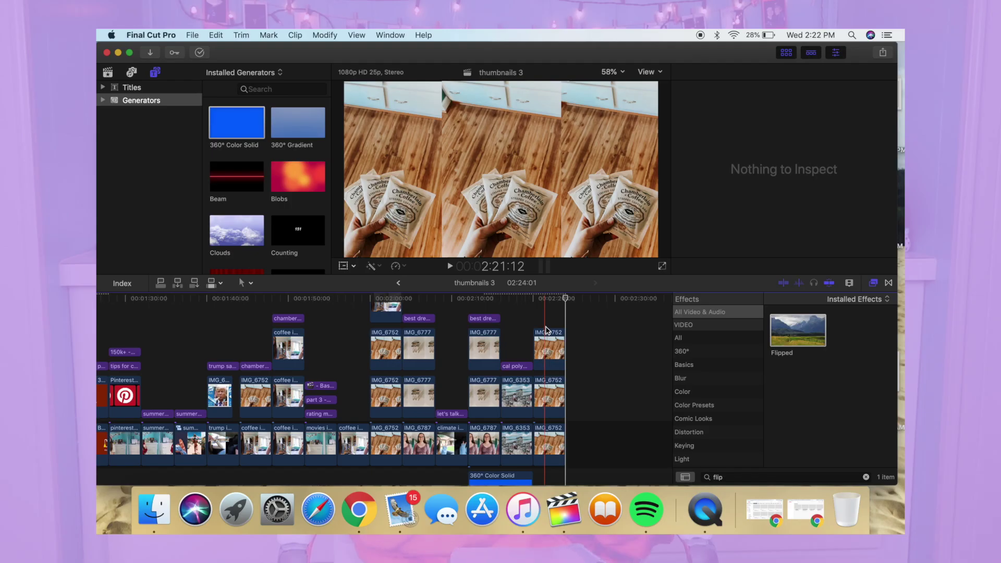
pyautogui.scroll(2, 546, 330)
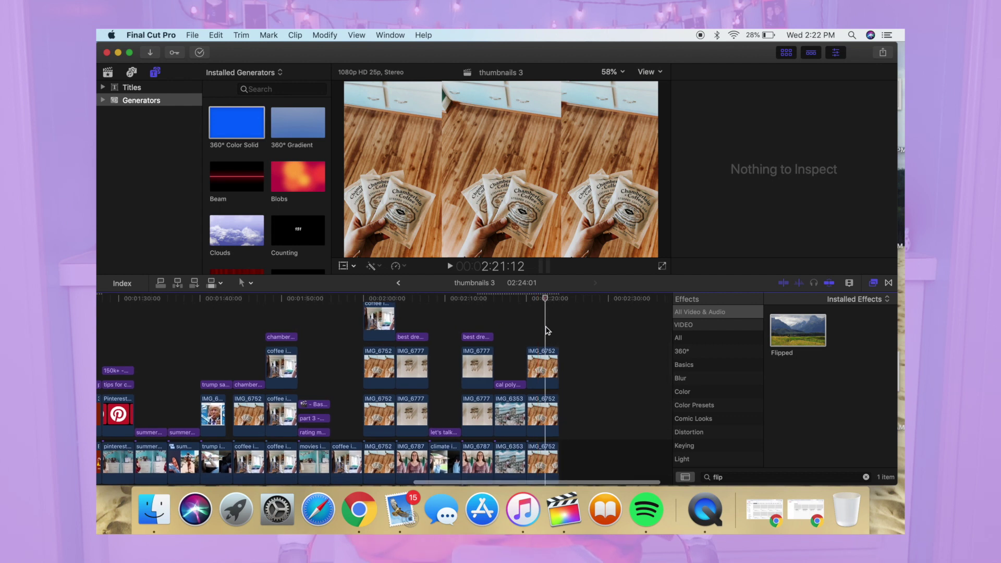
pyautogui.click(546, 330)
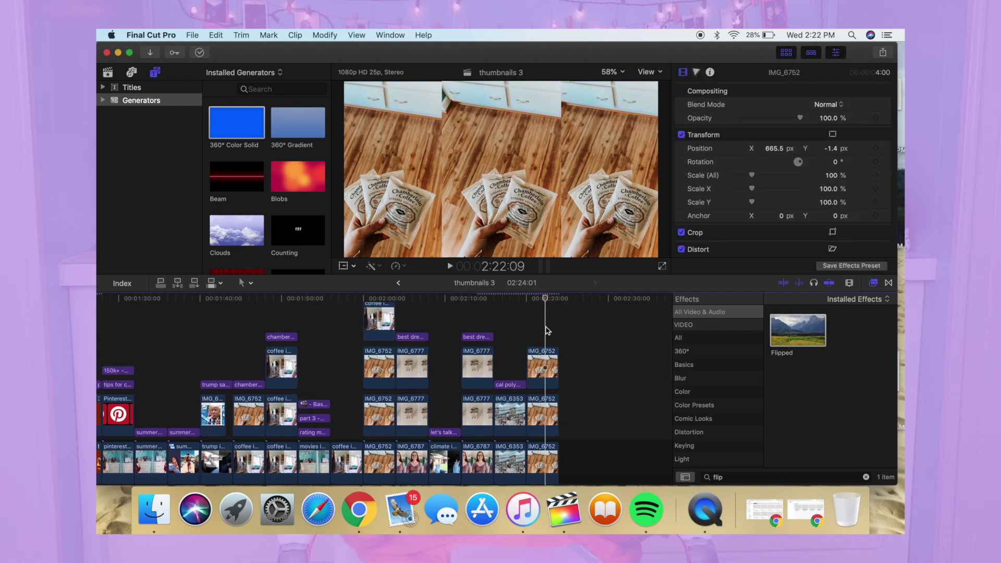
pyautogui.scroll(3, 547, 330)
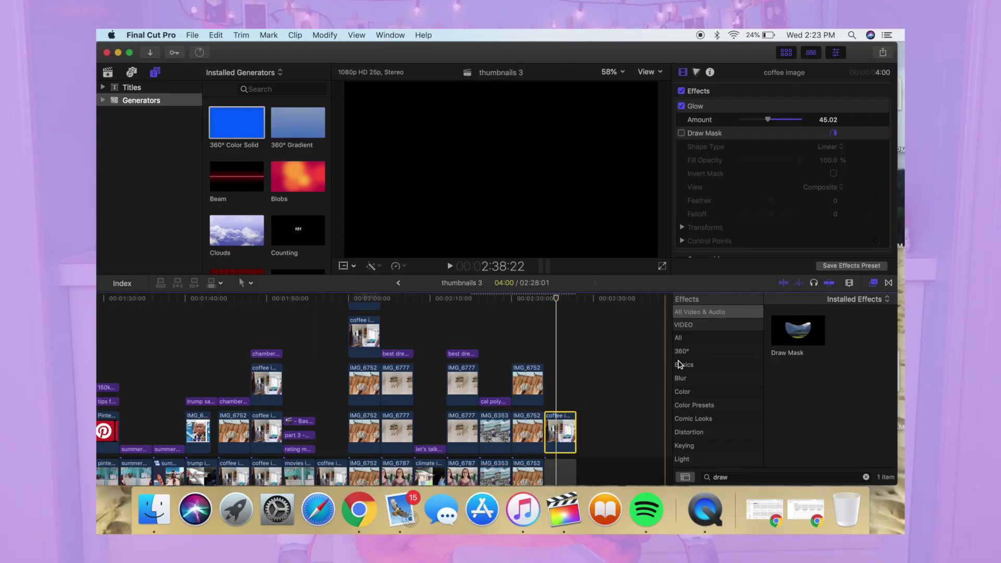
# Step: Turn on the coffee image's Draw Mask and paste a second coffee image layer above it at 2:24:01
pyautogui.click(681, 133)
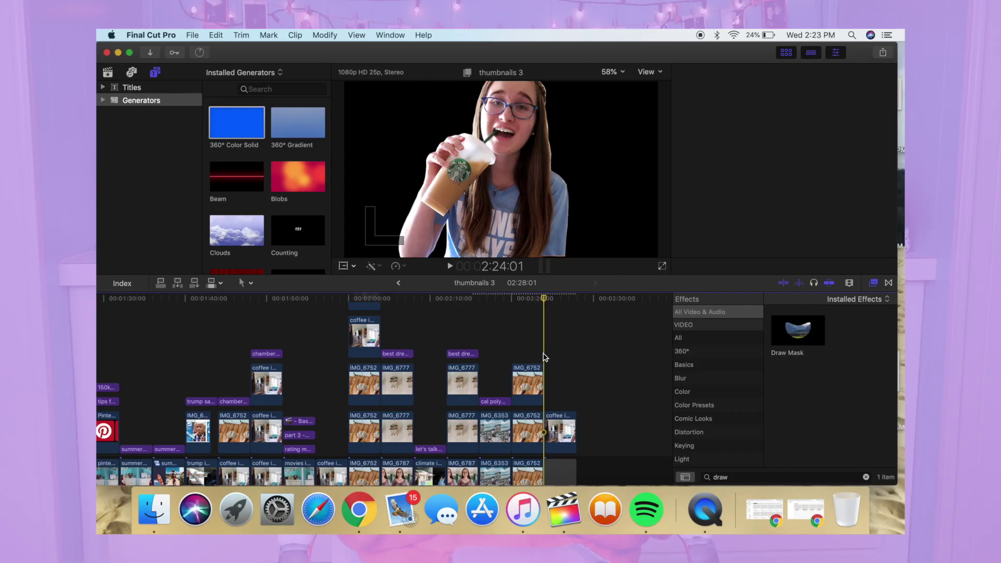
pyautogui.press('super+v')
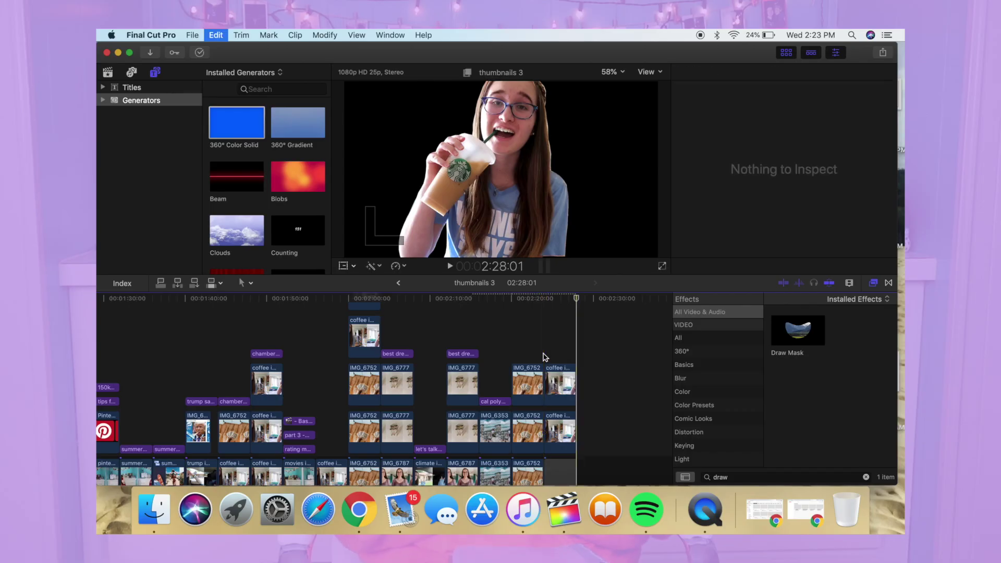
pyautogui.moveTo(562, 421); pyautogui.dragTo(559, 339)
pyautogui.click(559, 360)
# Step: Raise the lower coffee image's overall Color Board exposure to the maximum and set its Draw Mask Feather to 100 and Falloff to -100
pyautogui.click(562, 427)
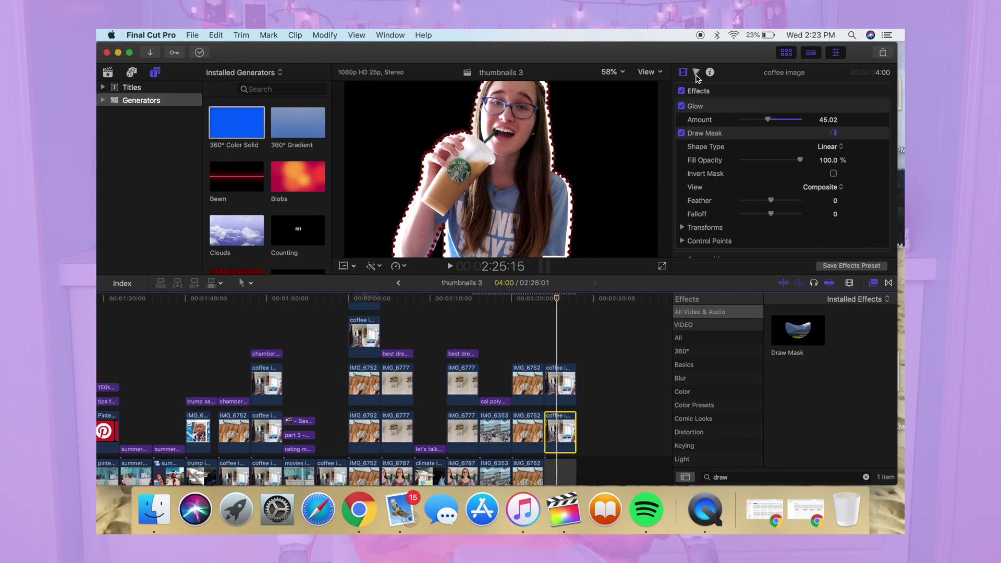
pyautogui.press('super+alt+v')
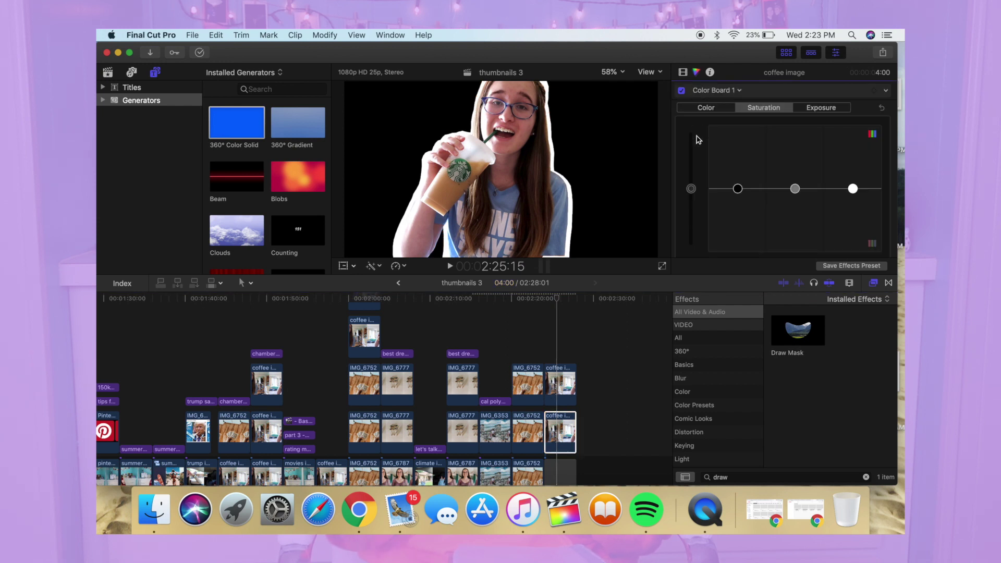
pyautogui.click(809, 111)
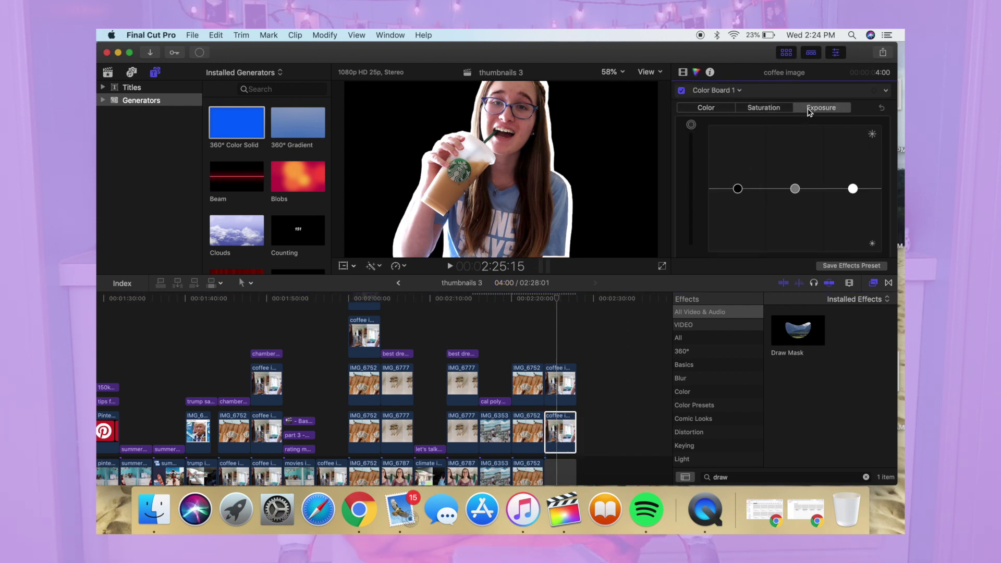
pyautogui.moveTo(690, 125)
pyautogui.mouseDown()
pyautogui.moveTo(695, 162)
pyautogui.moveTo(692, 130)
pyautogui.mouseUp()
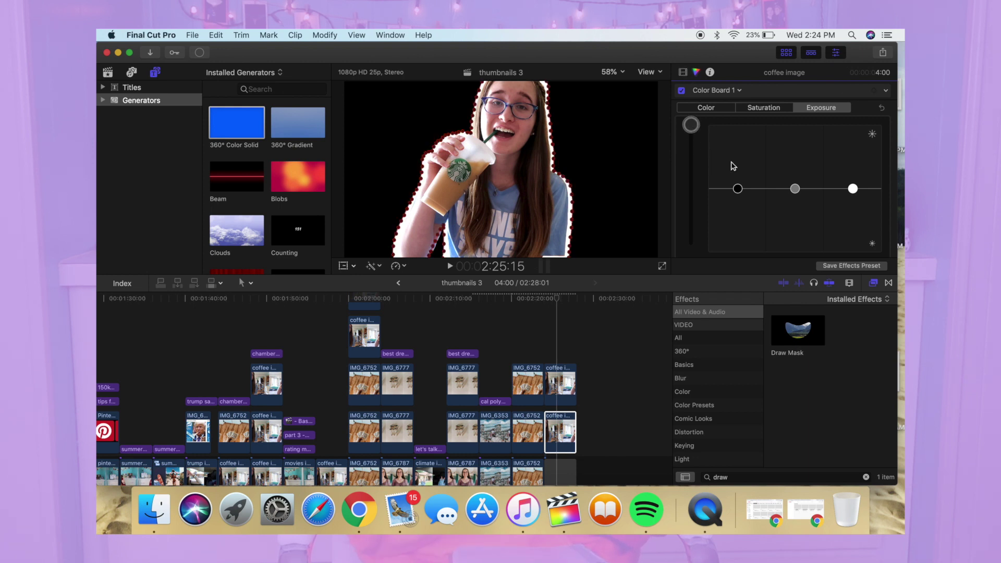
pyautogui.scroll(-2, 755, 172)
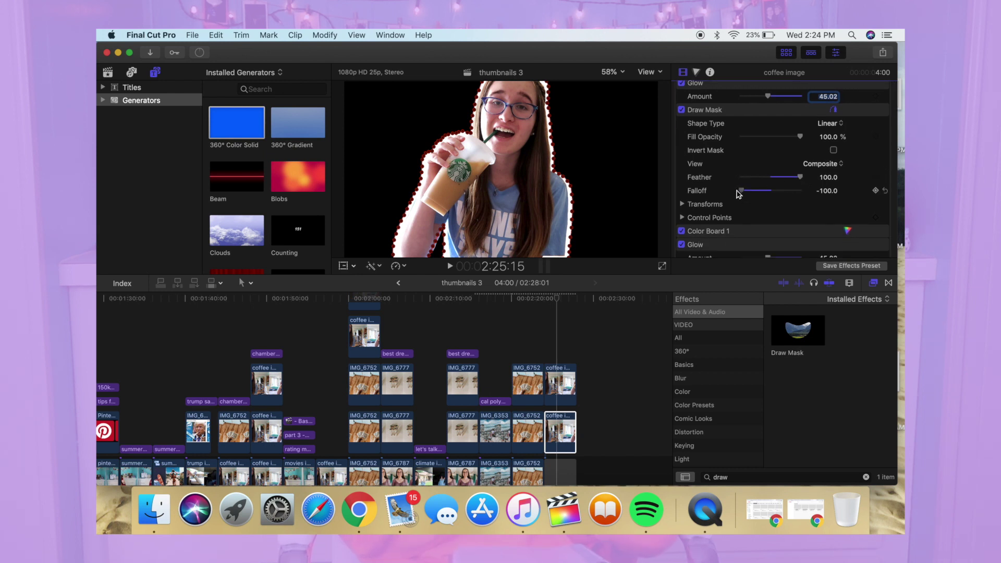
# Step: Copy both coffee image layers and paste them on top of the last IMG_6752 stack at 2:20:01
pyautogui.click(561, 416)
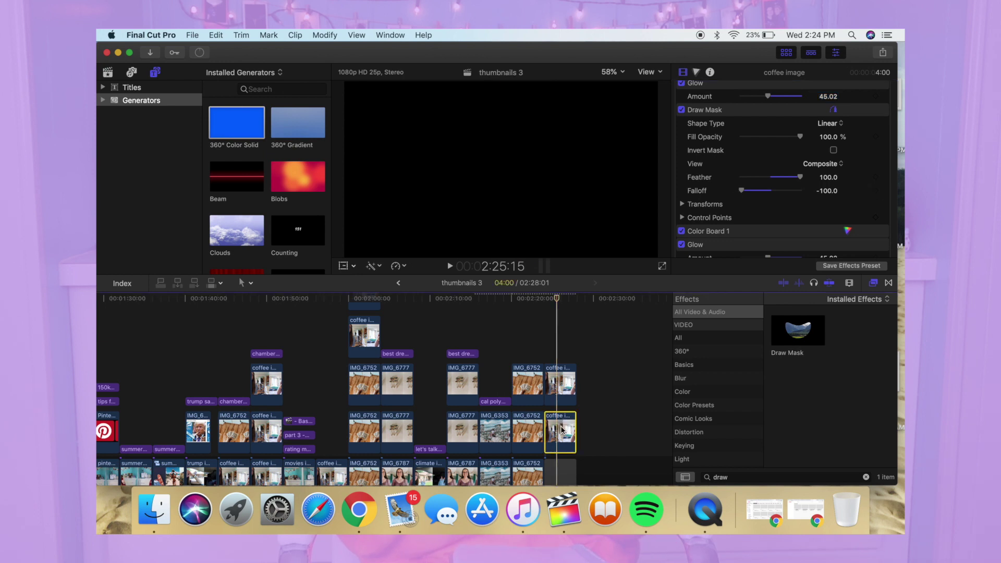
pyautogui.keyDown('super'); pyautogui.click(562, 387); pyautogui.keyUp('super')
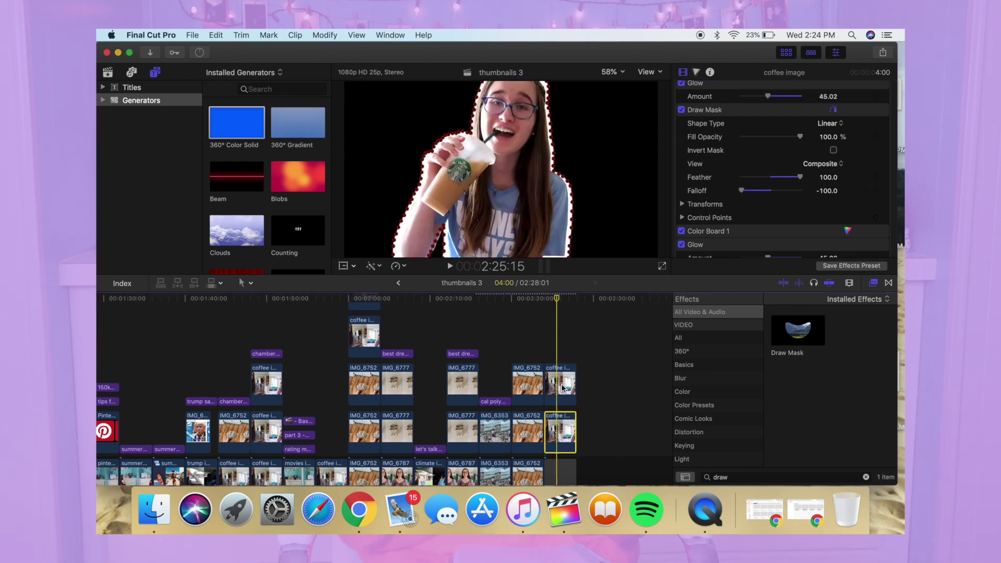
pyautogui.click(510, 350)
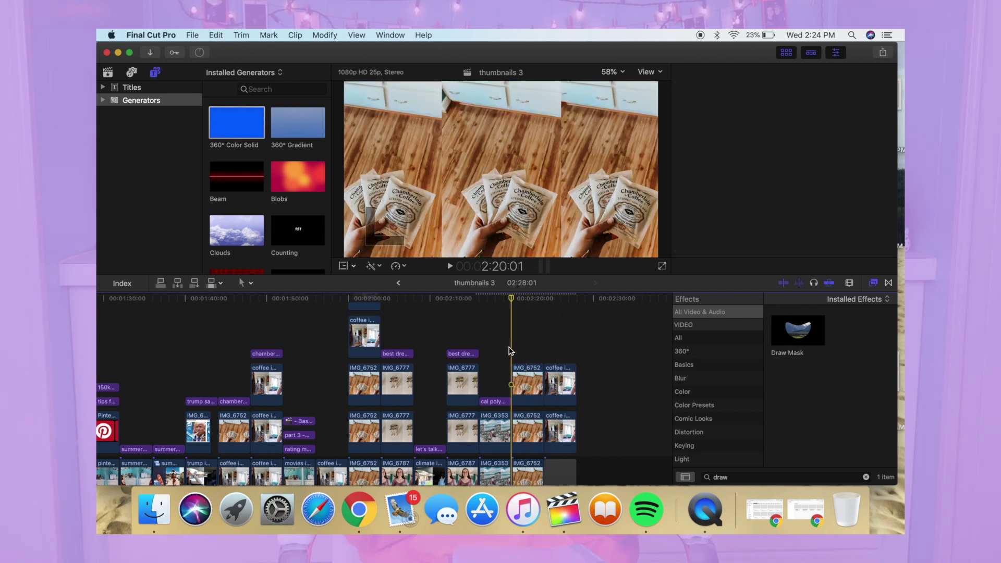
pyautogui.press('super+v')
pyautogui.click(523, 342)
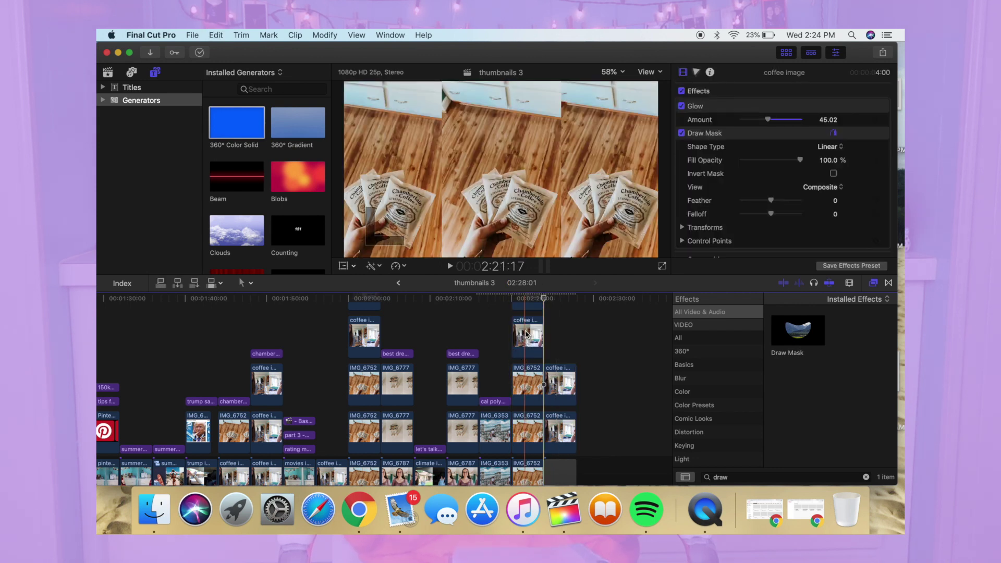
pyautogui.scroll(3, 523, 334)
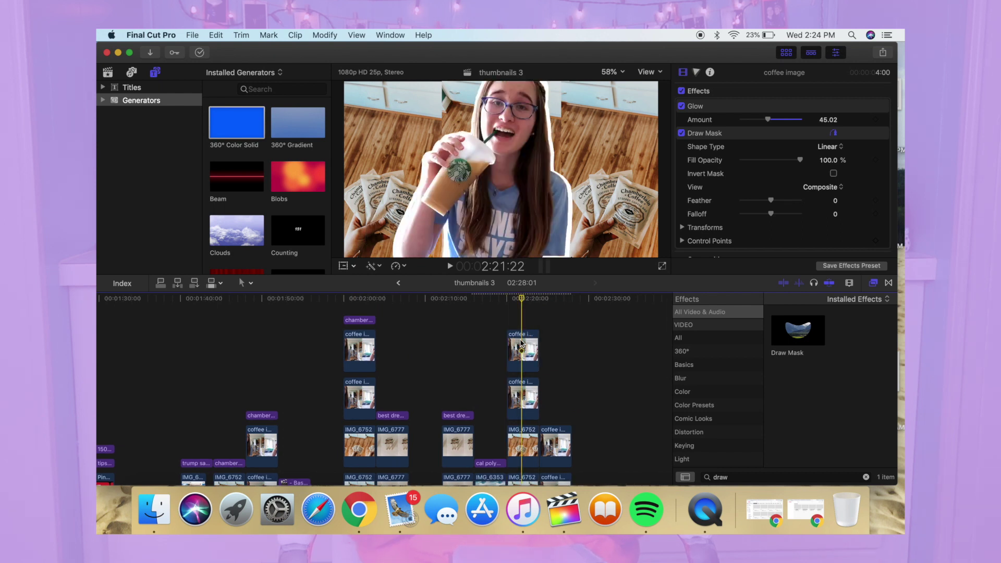
pyautogui.press('super+v')
pyautogui.click(523, 307)
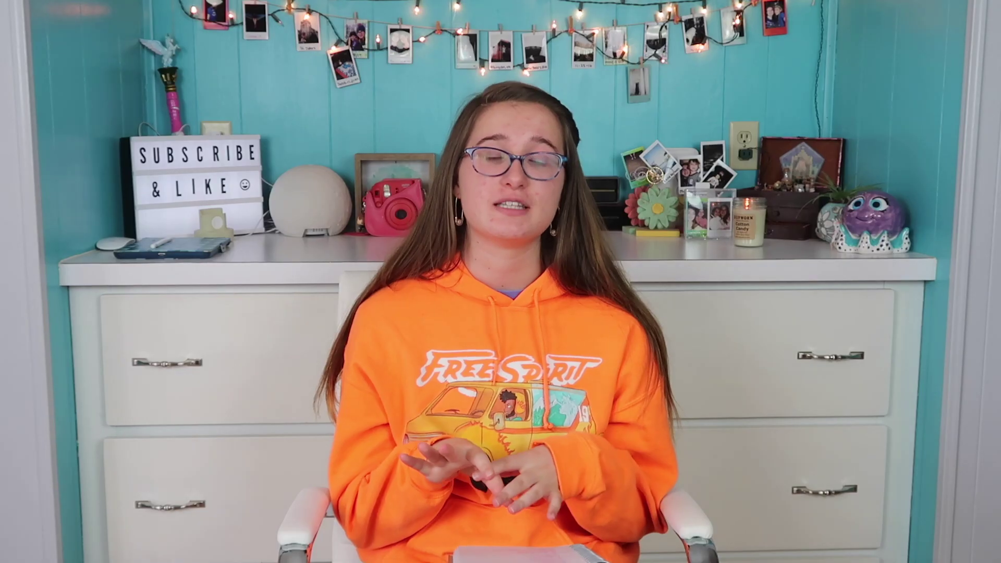